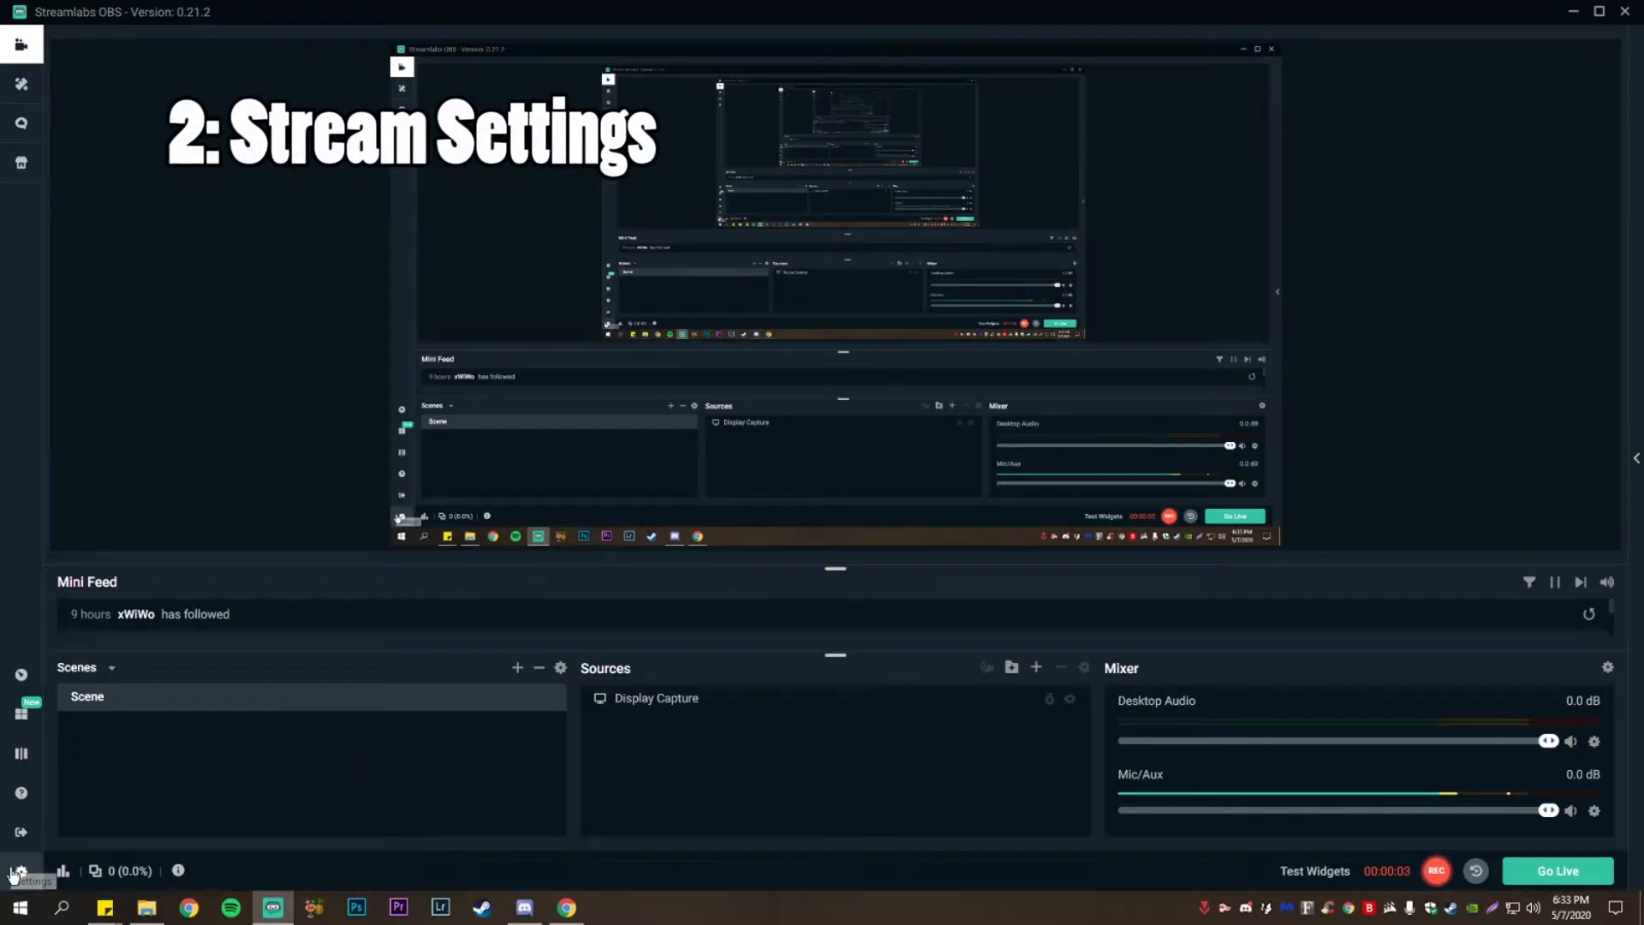
Open the Stream settings and paste the Twitch stream key over the existing key
click(19, 870)
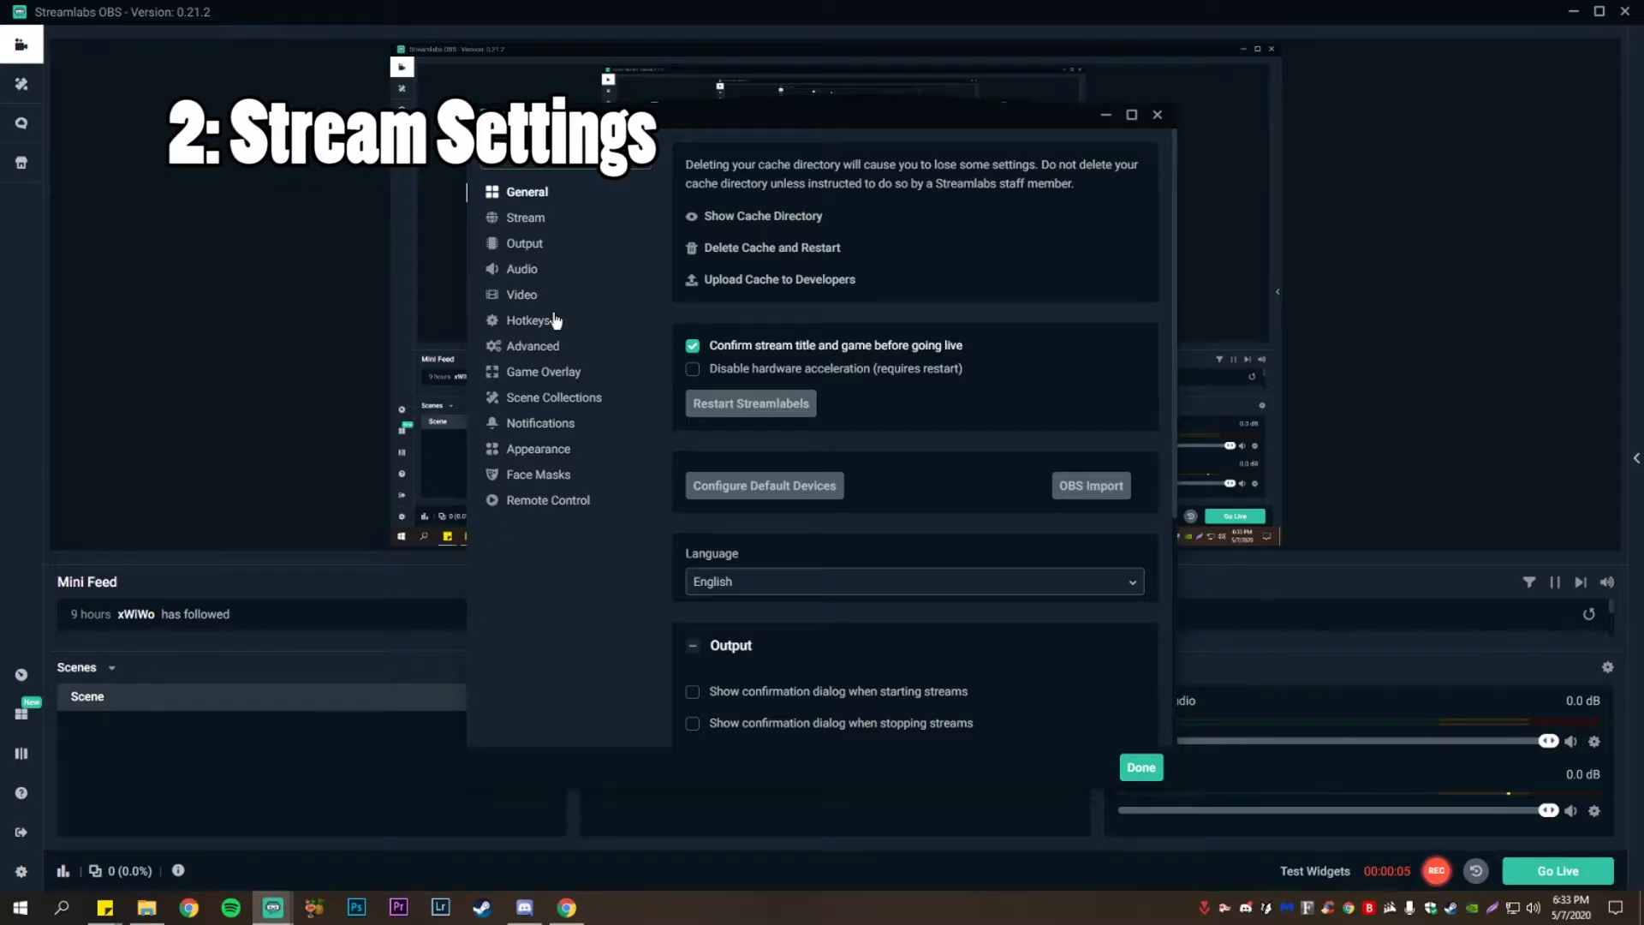
click(525, 221)
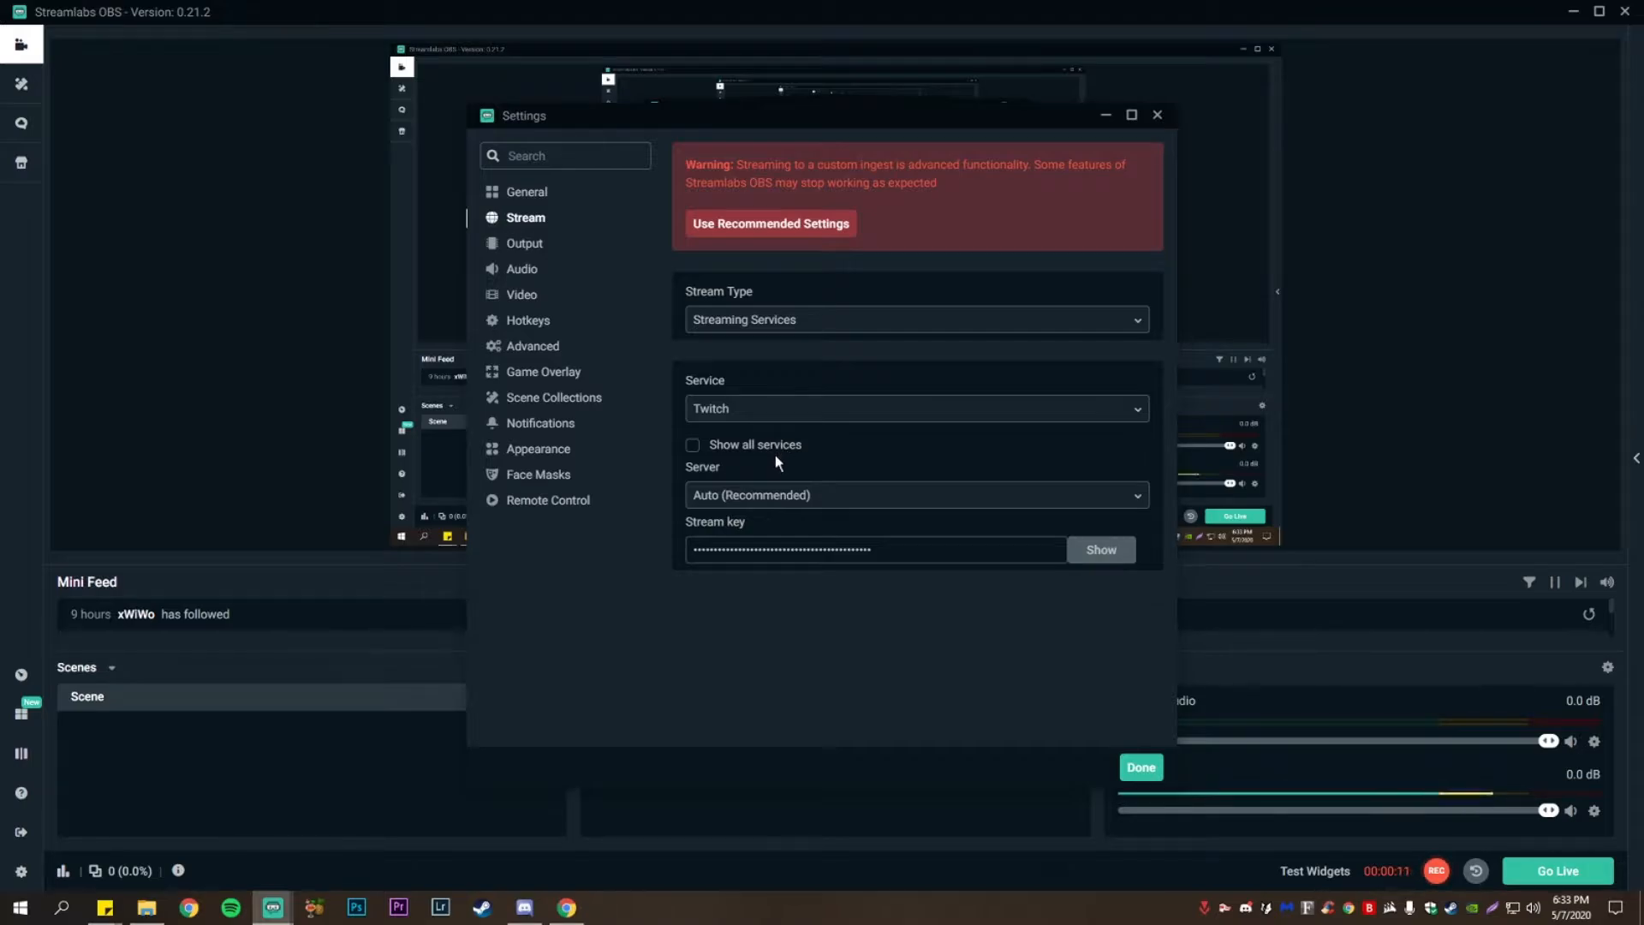
double_click(812, 549)
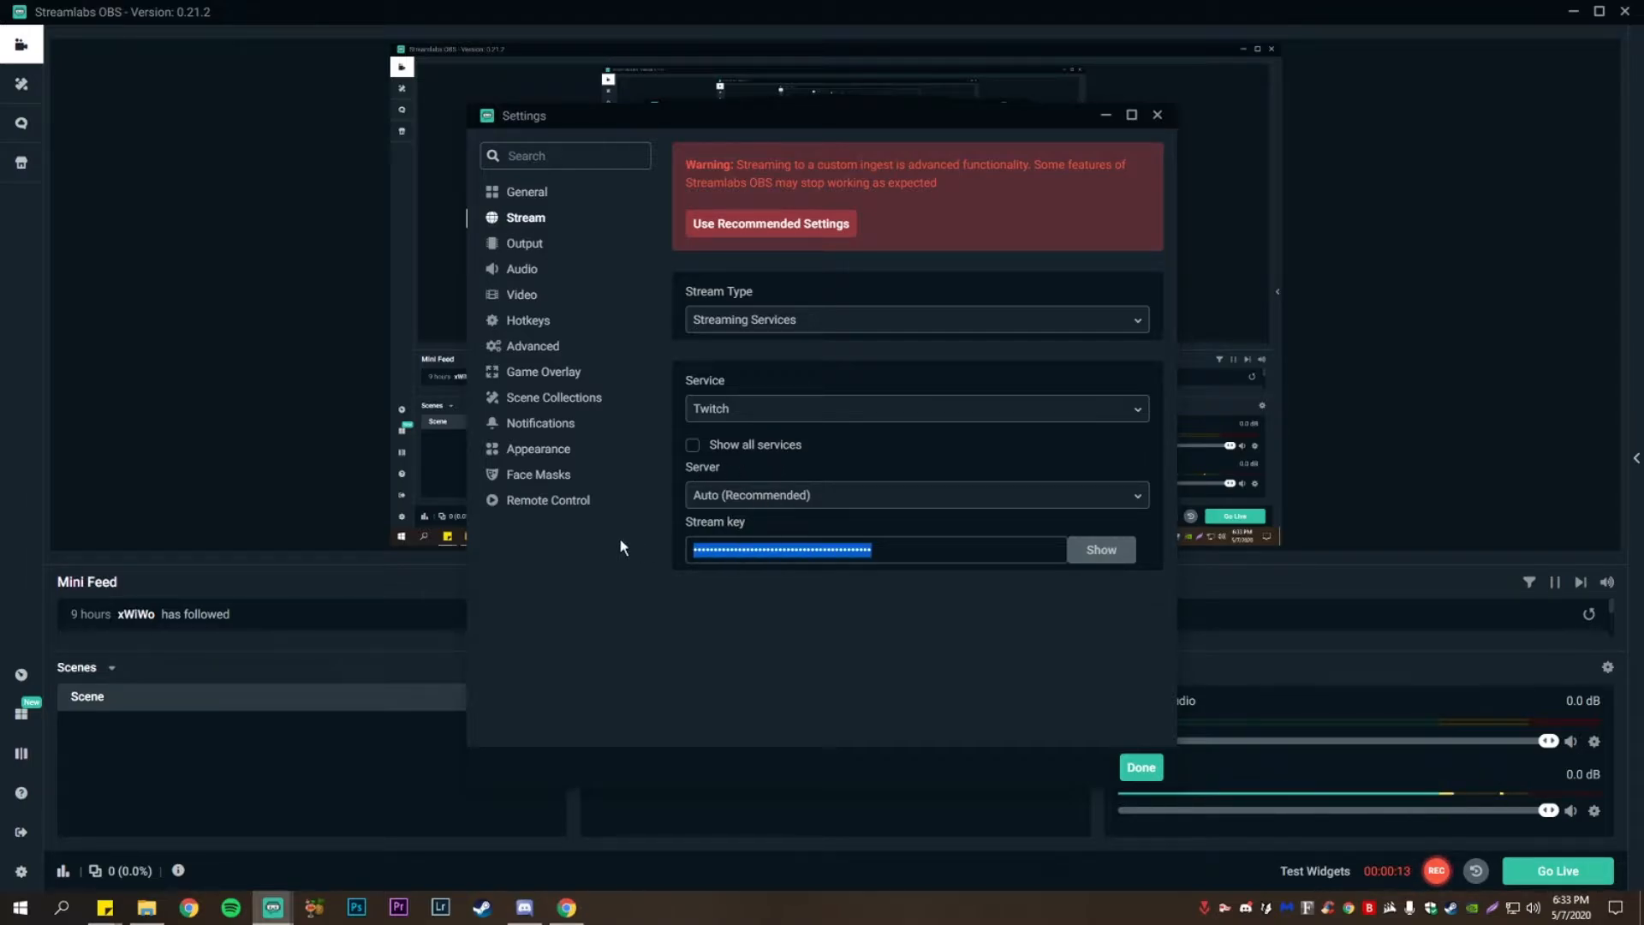
key(ctrl+v)
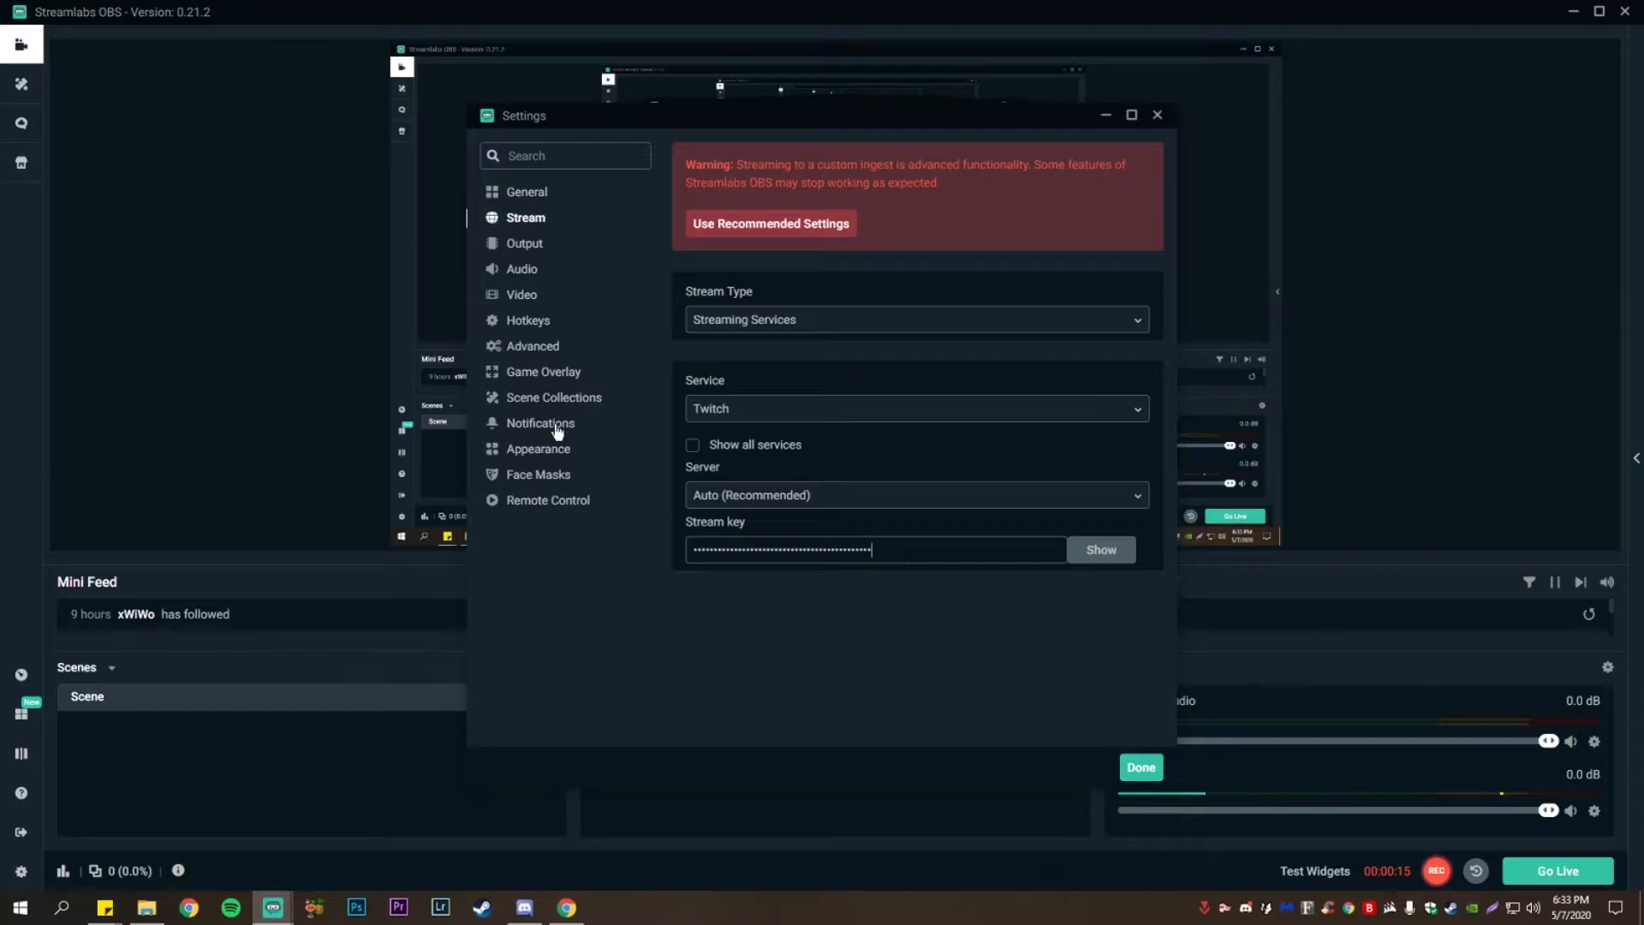
Examine the Output, Audio, Video, Hotkeys, Advanced, Game Overlay, Scene Collections, Notifications and Appearance settings
click(517, 248)
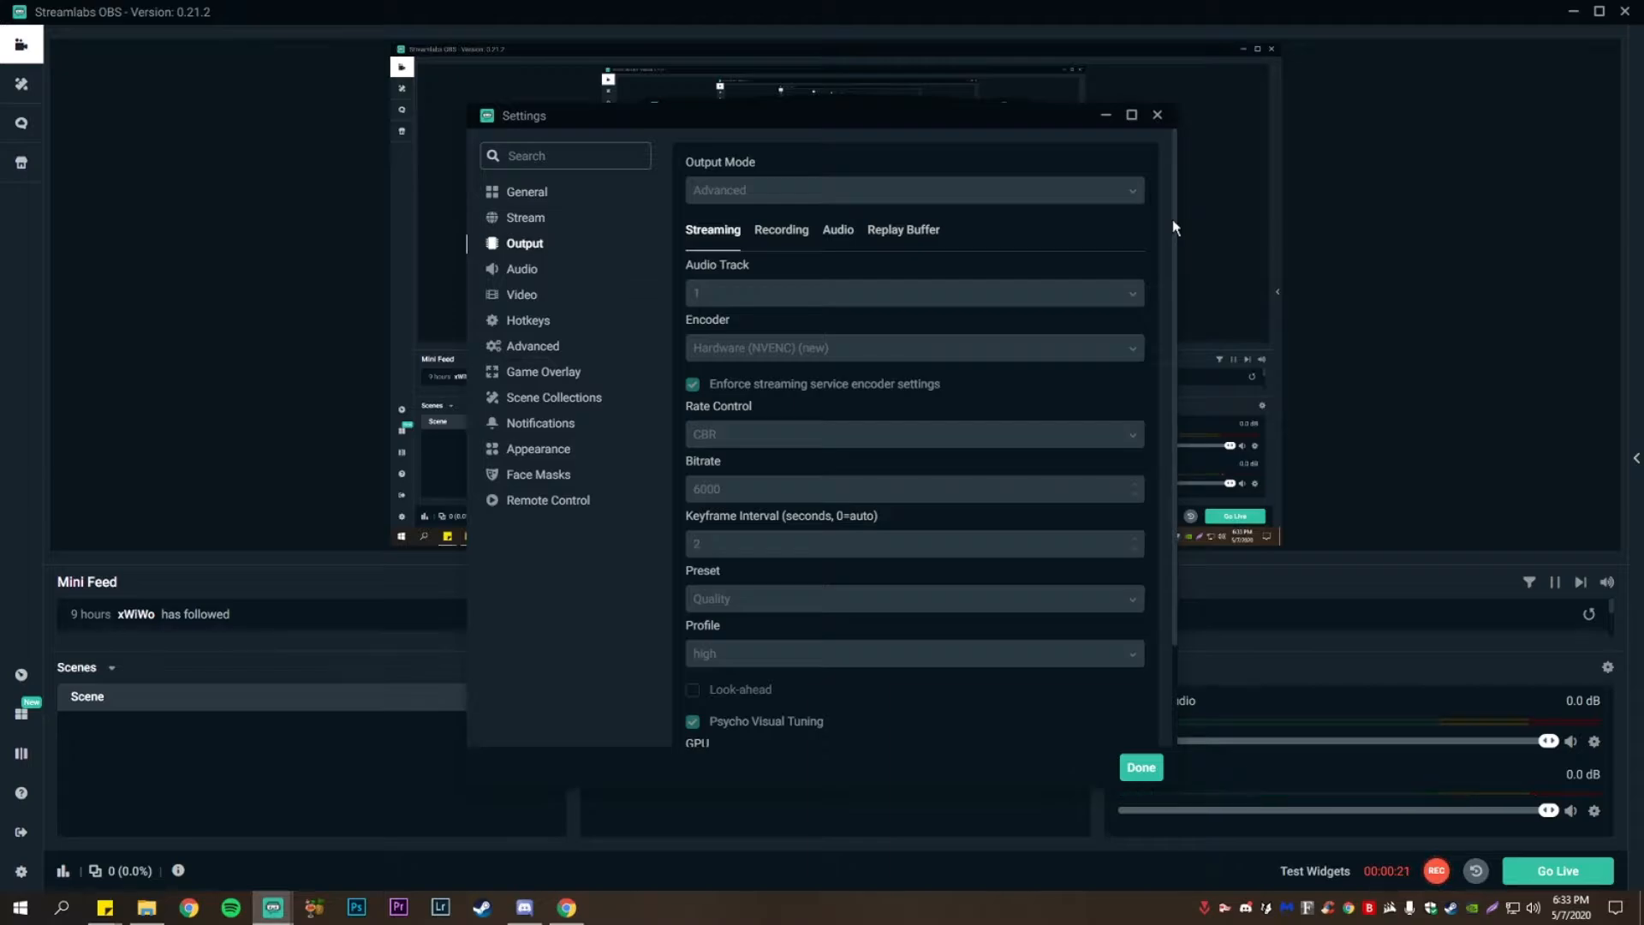
drag(1173, 219, 1184, 325)
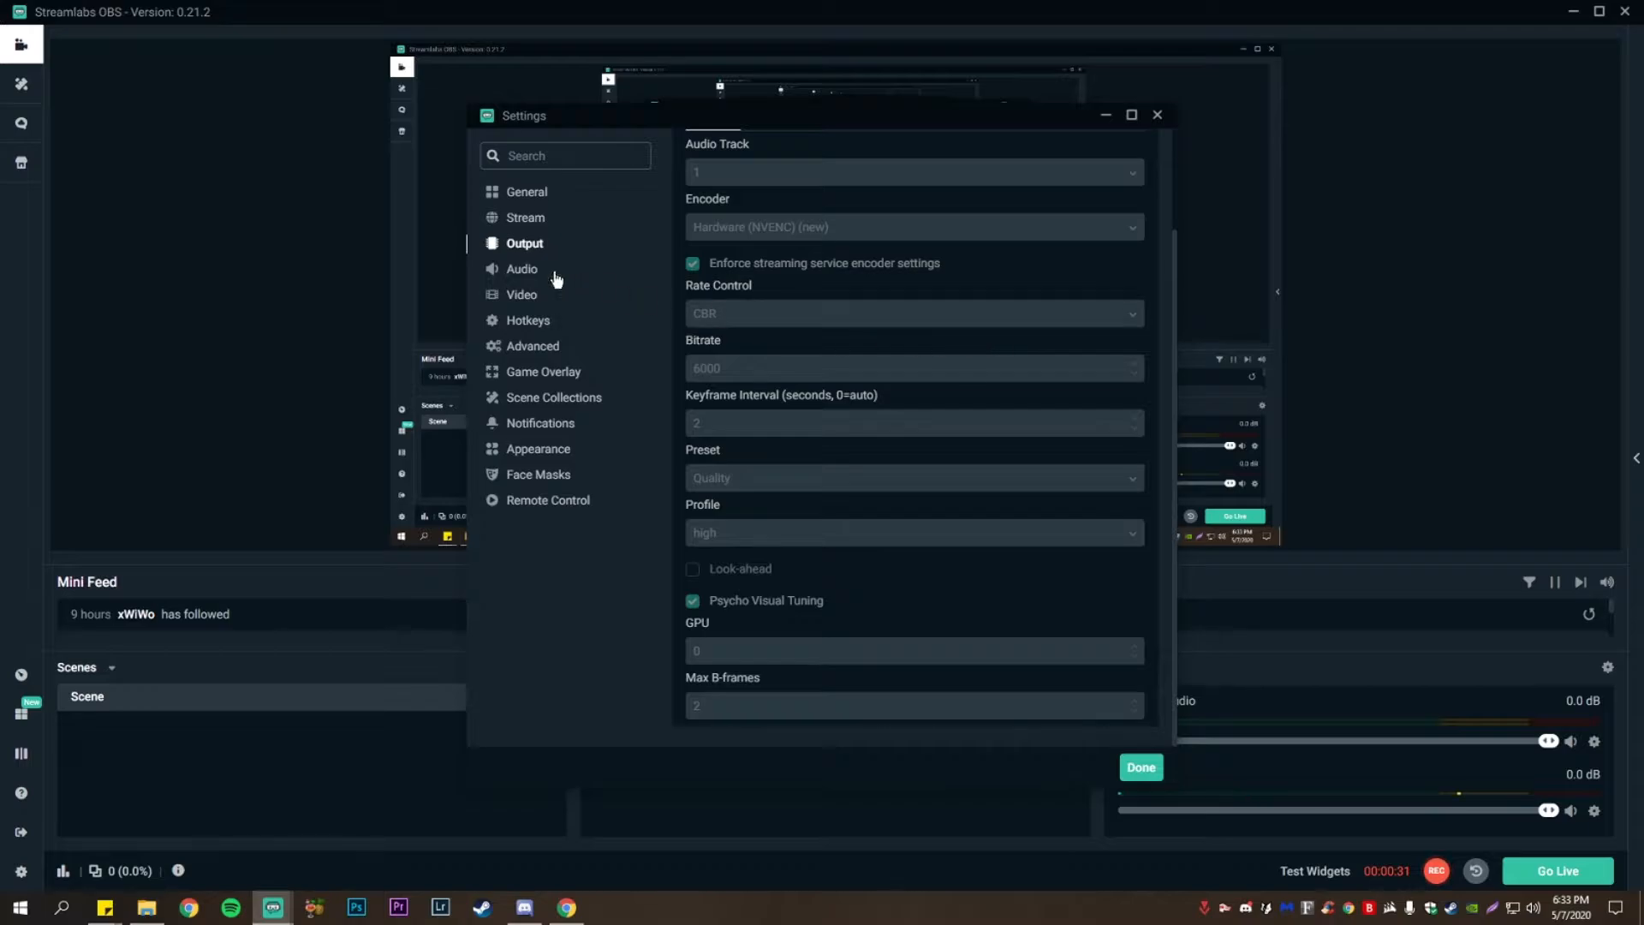
click(524, 275)
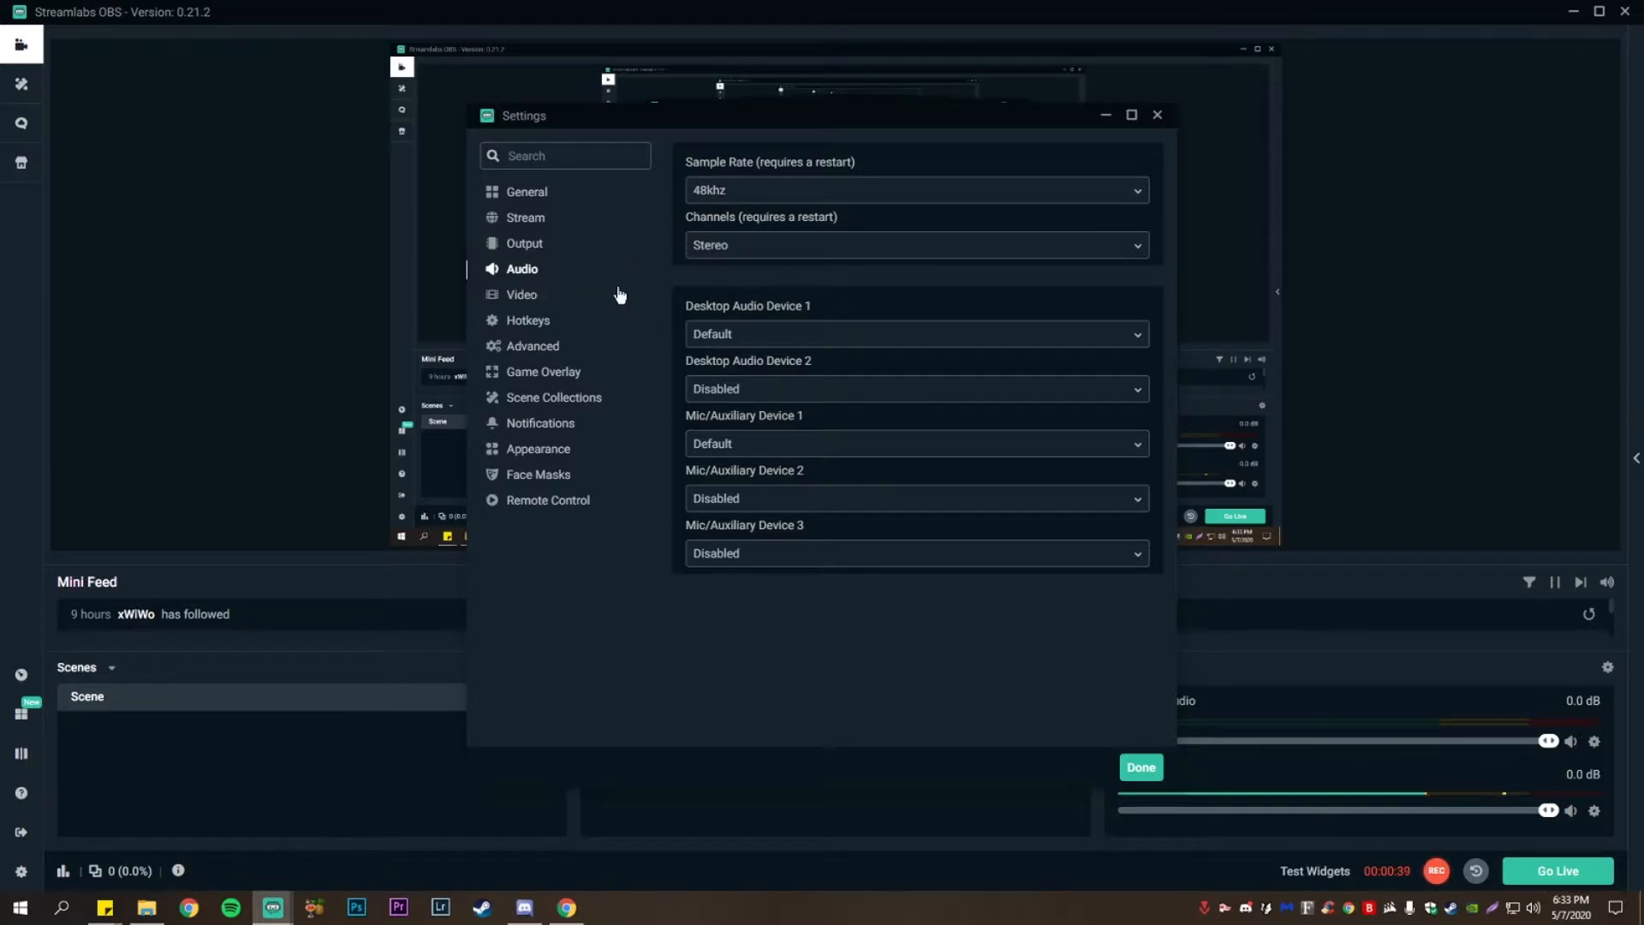
click(538, 297)
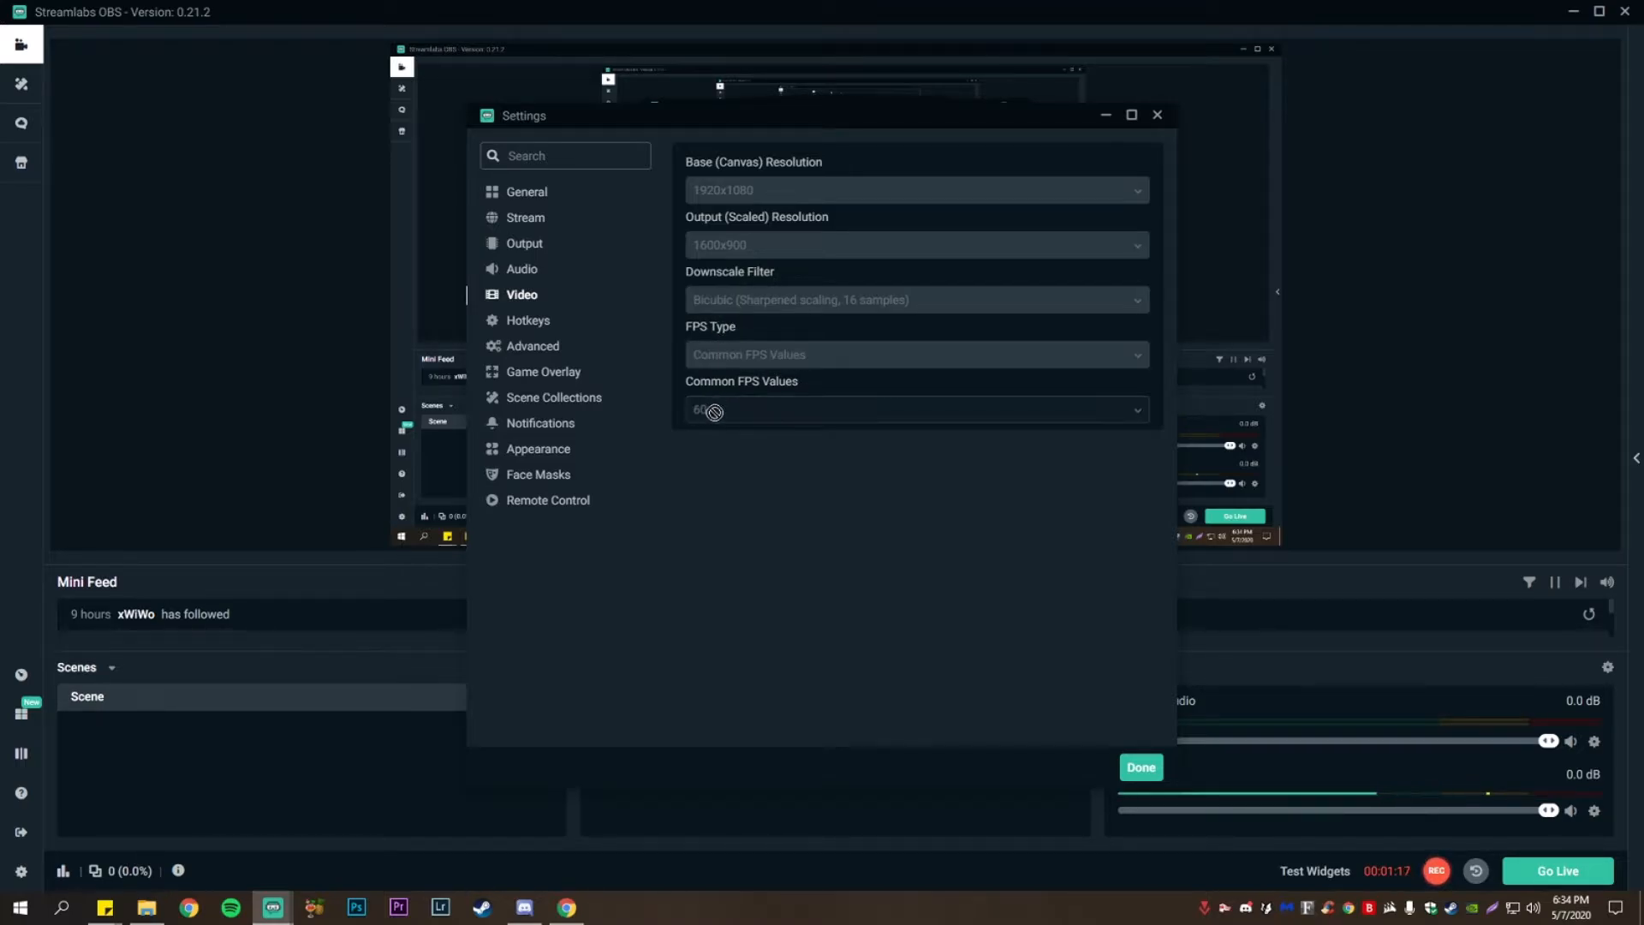
click(525, 325)
click(534, 349)
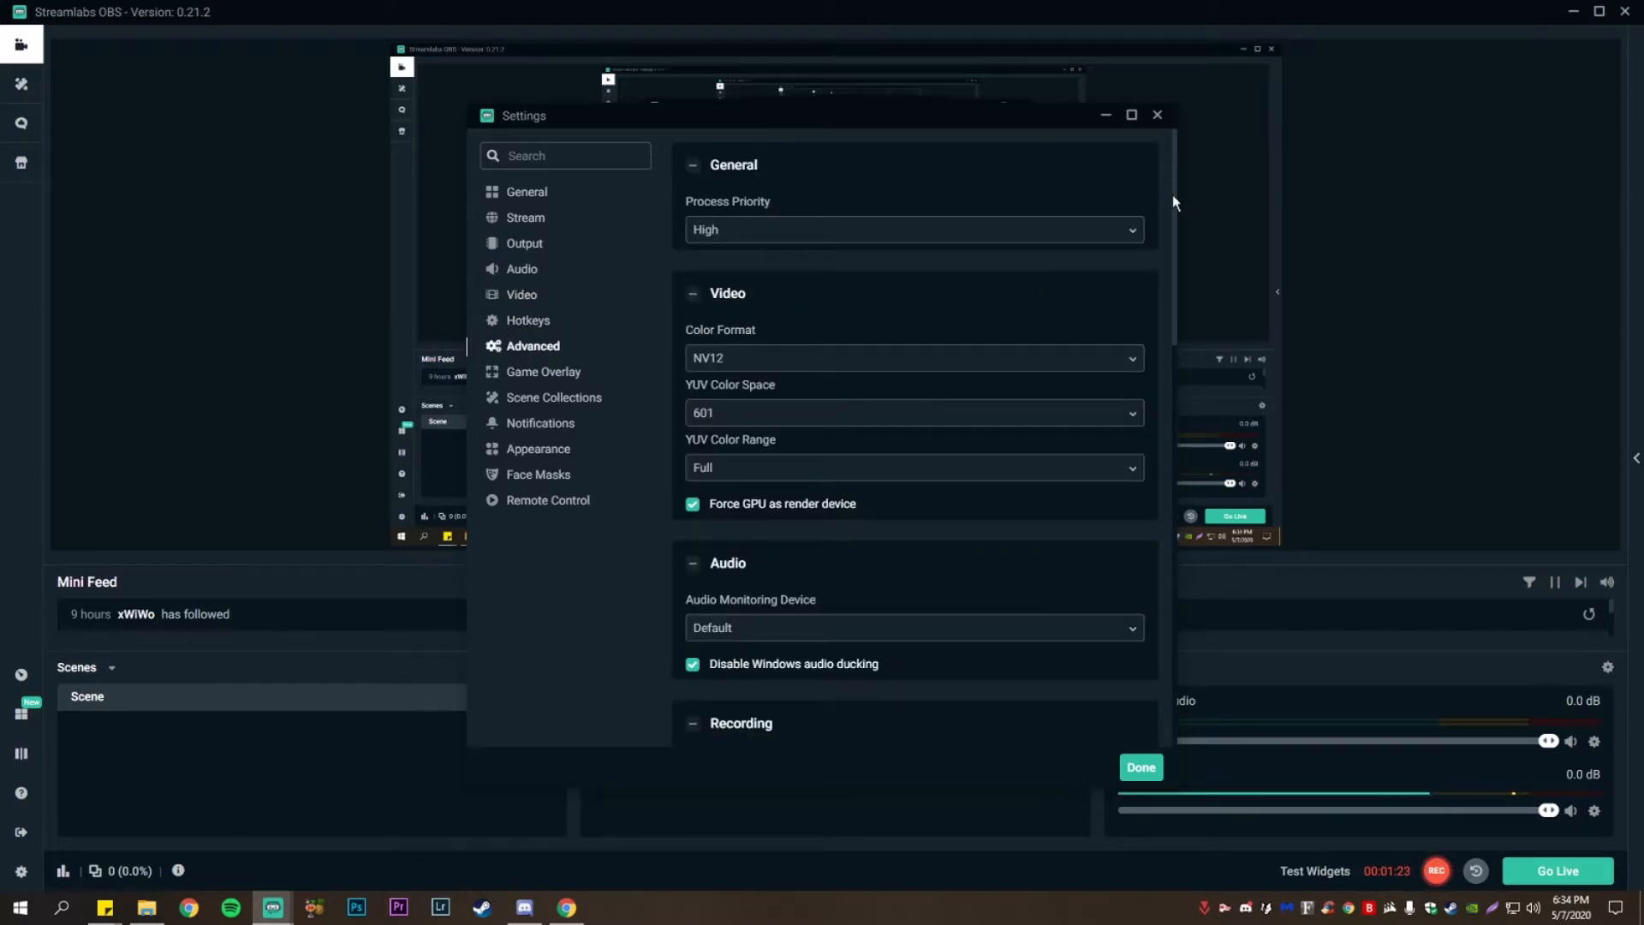
drag(1173, 193, 1167, 606)
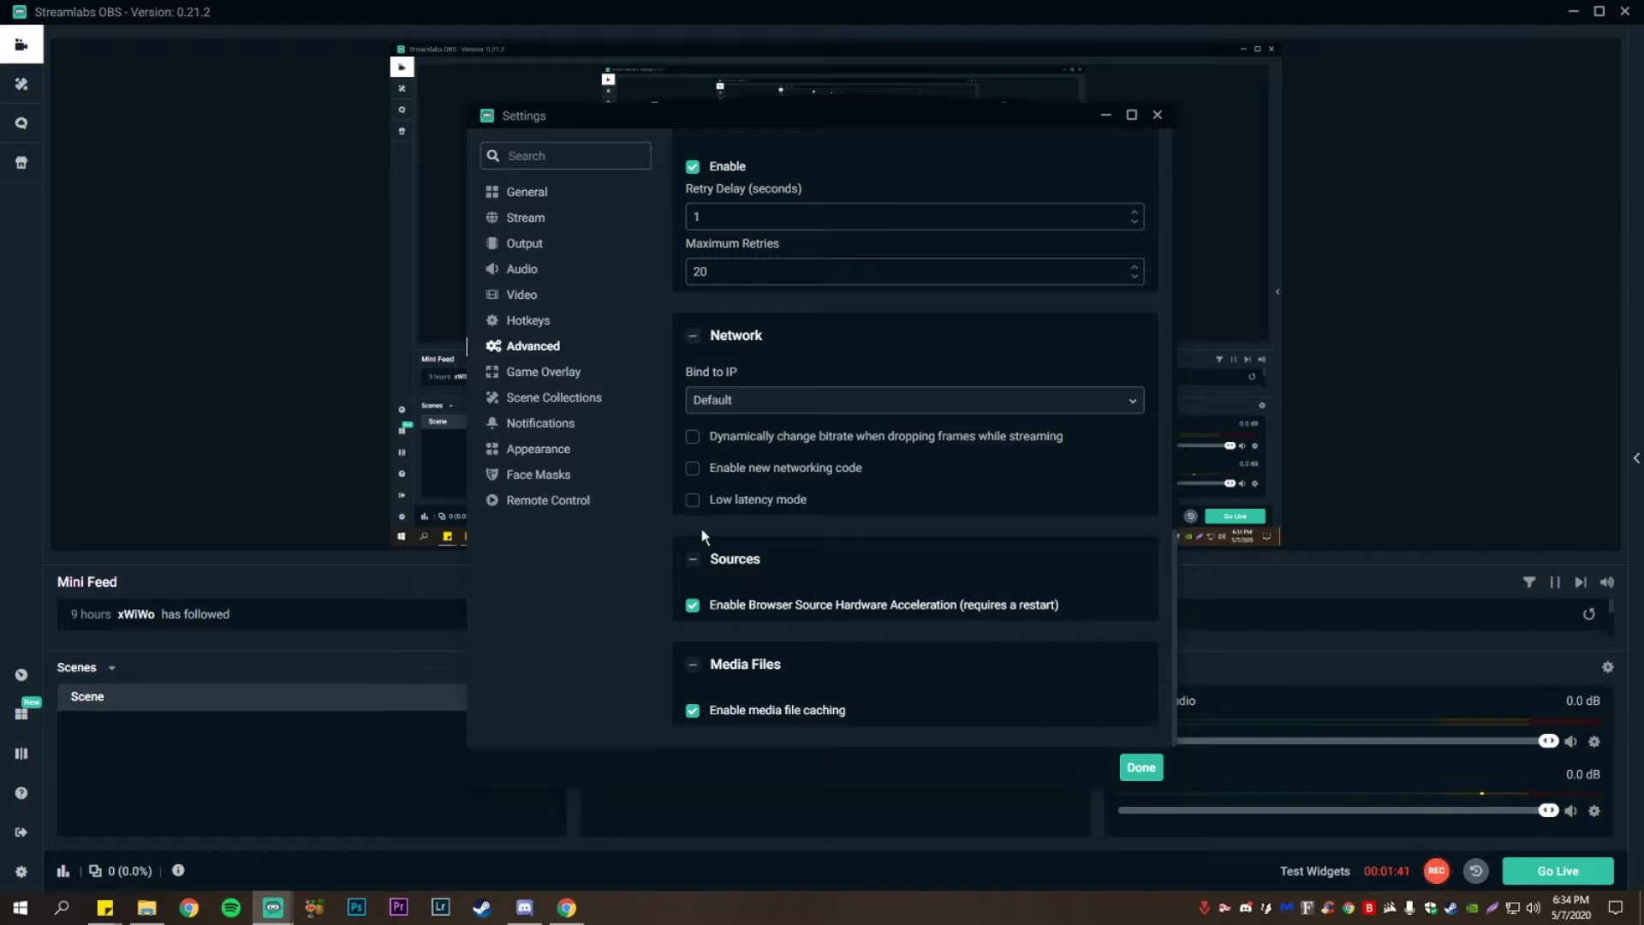
click(533, 377)
click(529, 399)
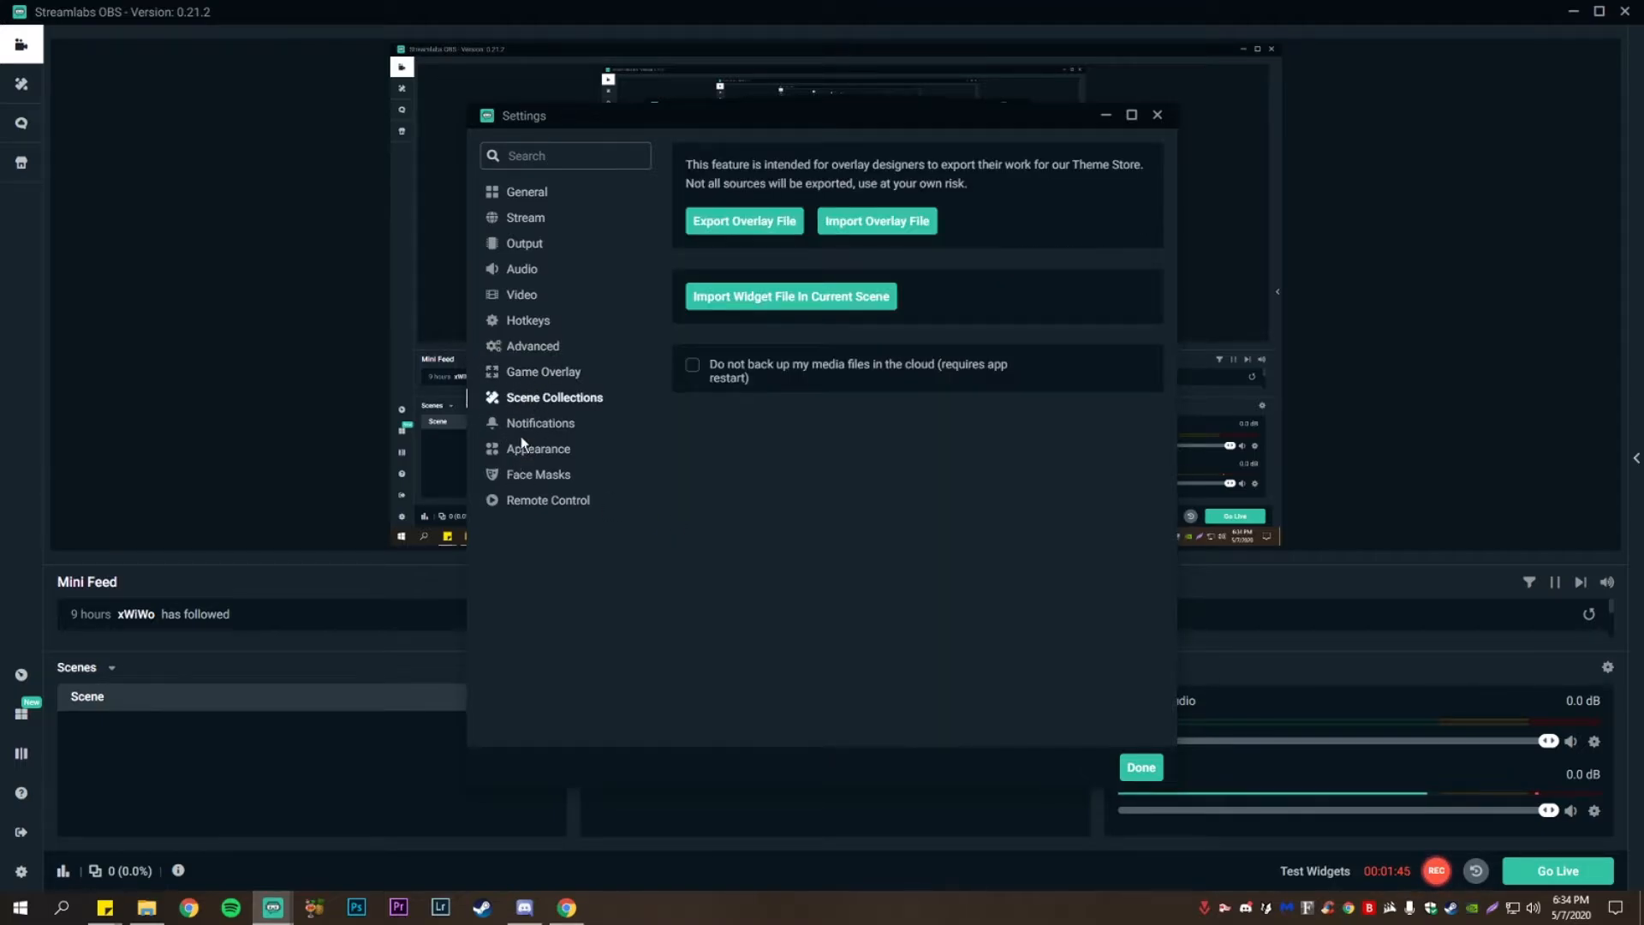
click(519, 423)
click(524, 447)
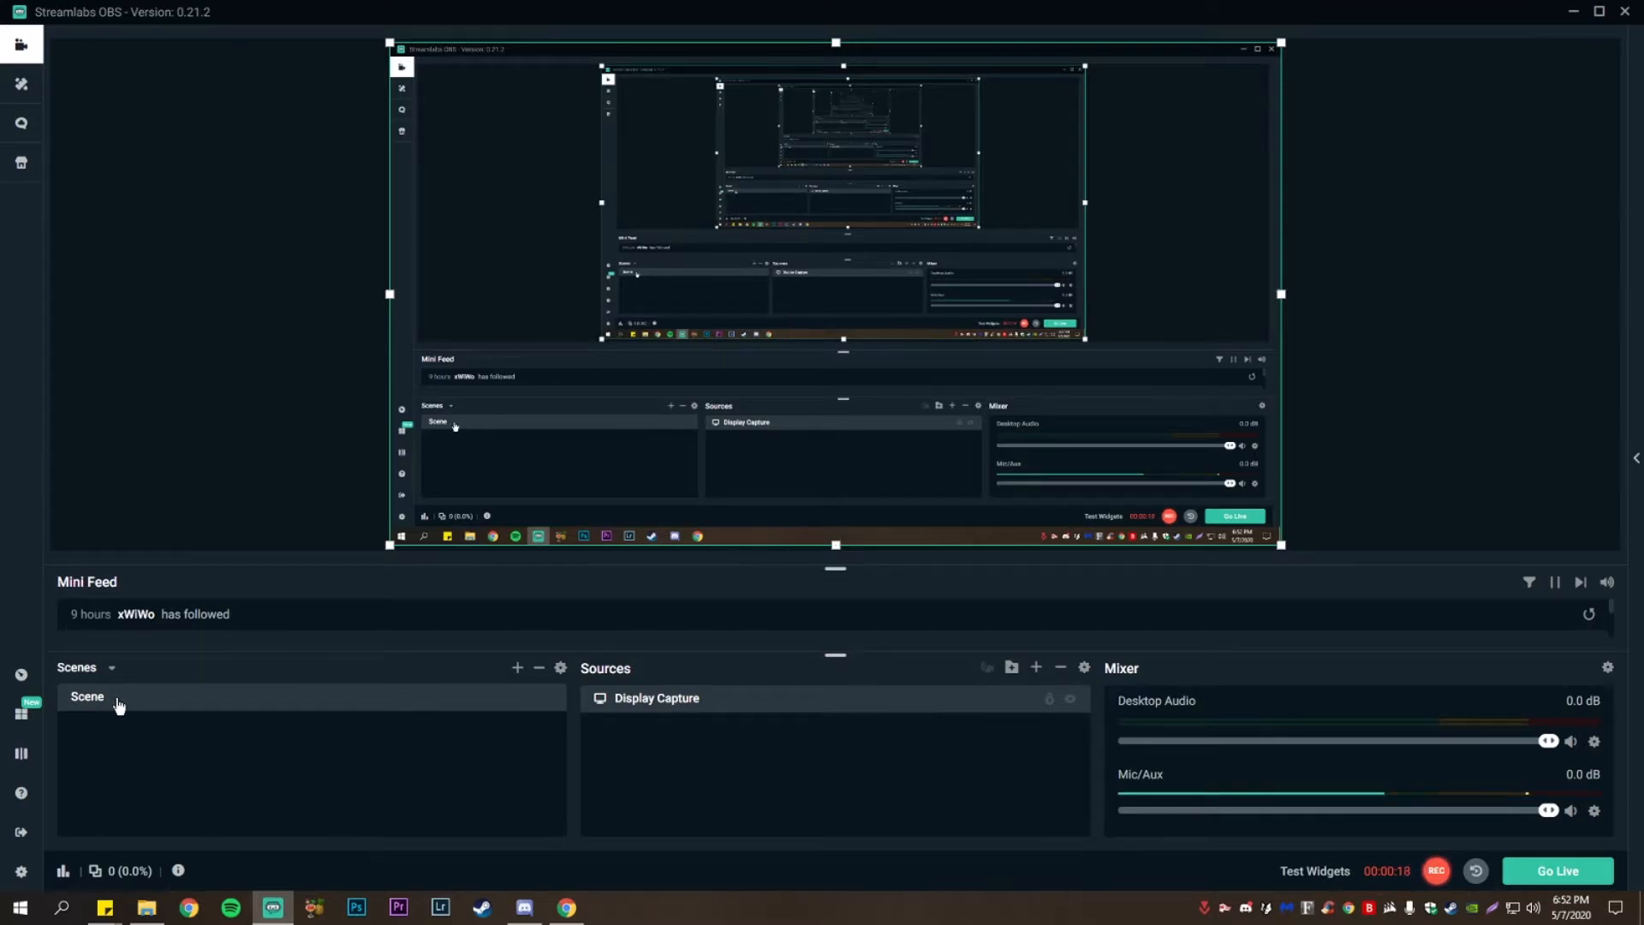
Add a Game Capture source to the existing scene, keeping its default name
click(80, 703)
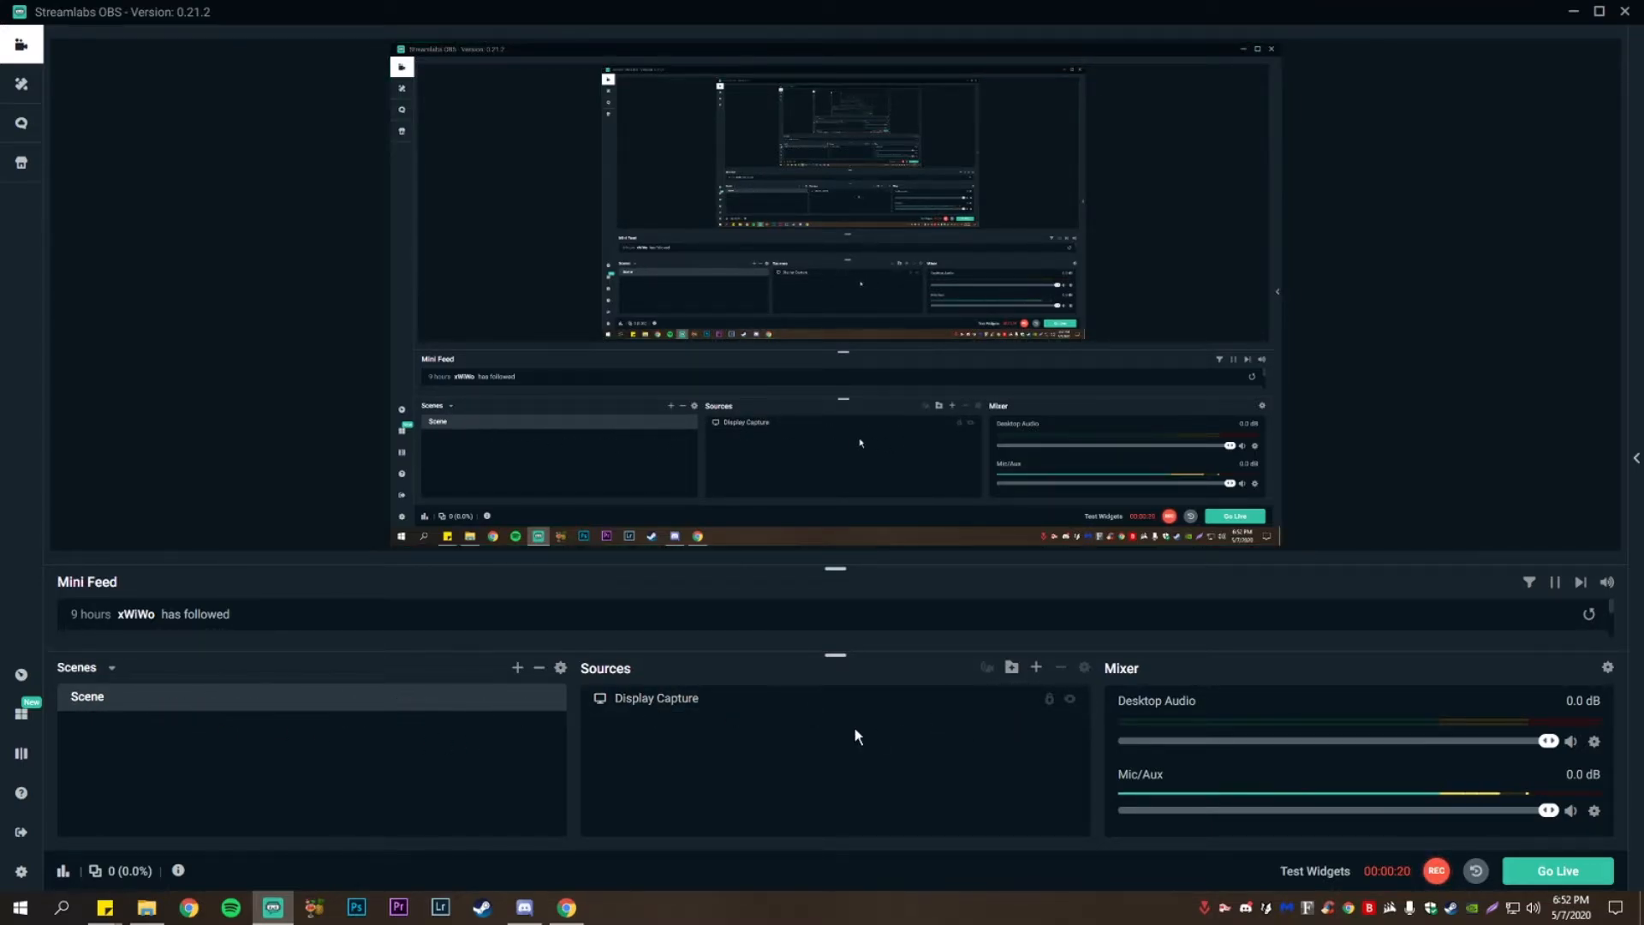
click(833, 707)
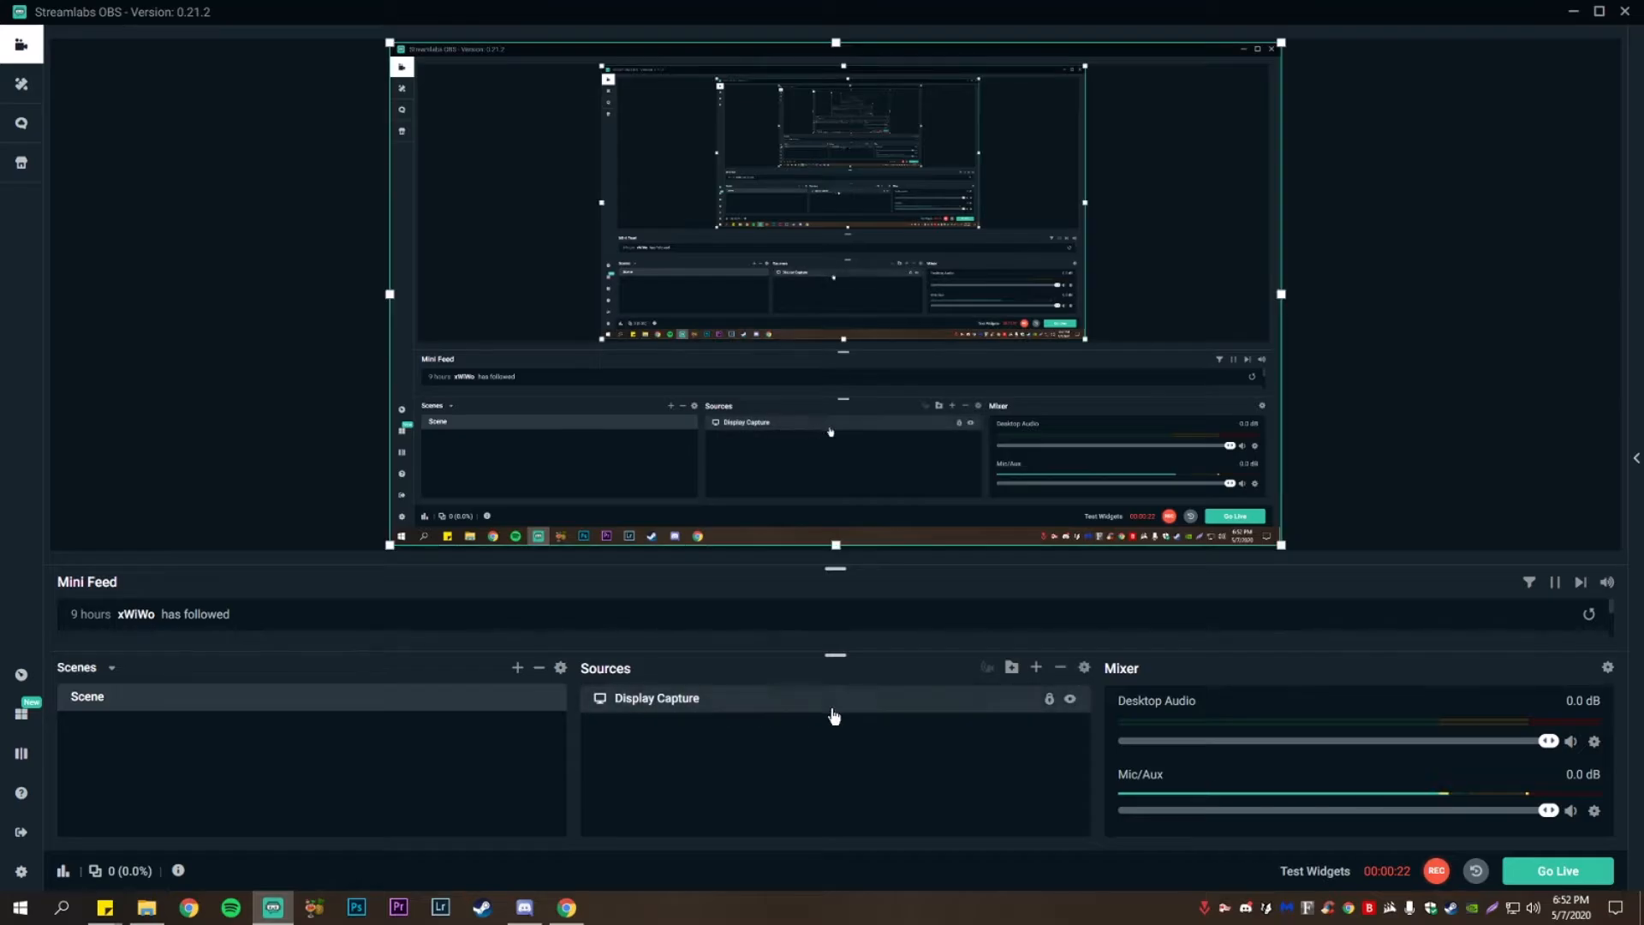
click(1035, 667)
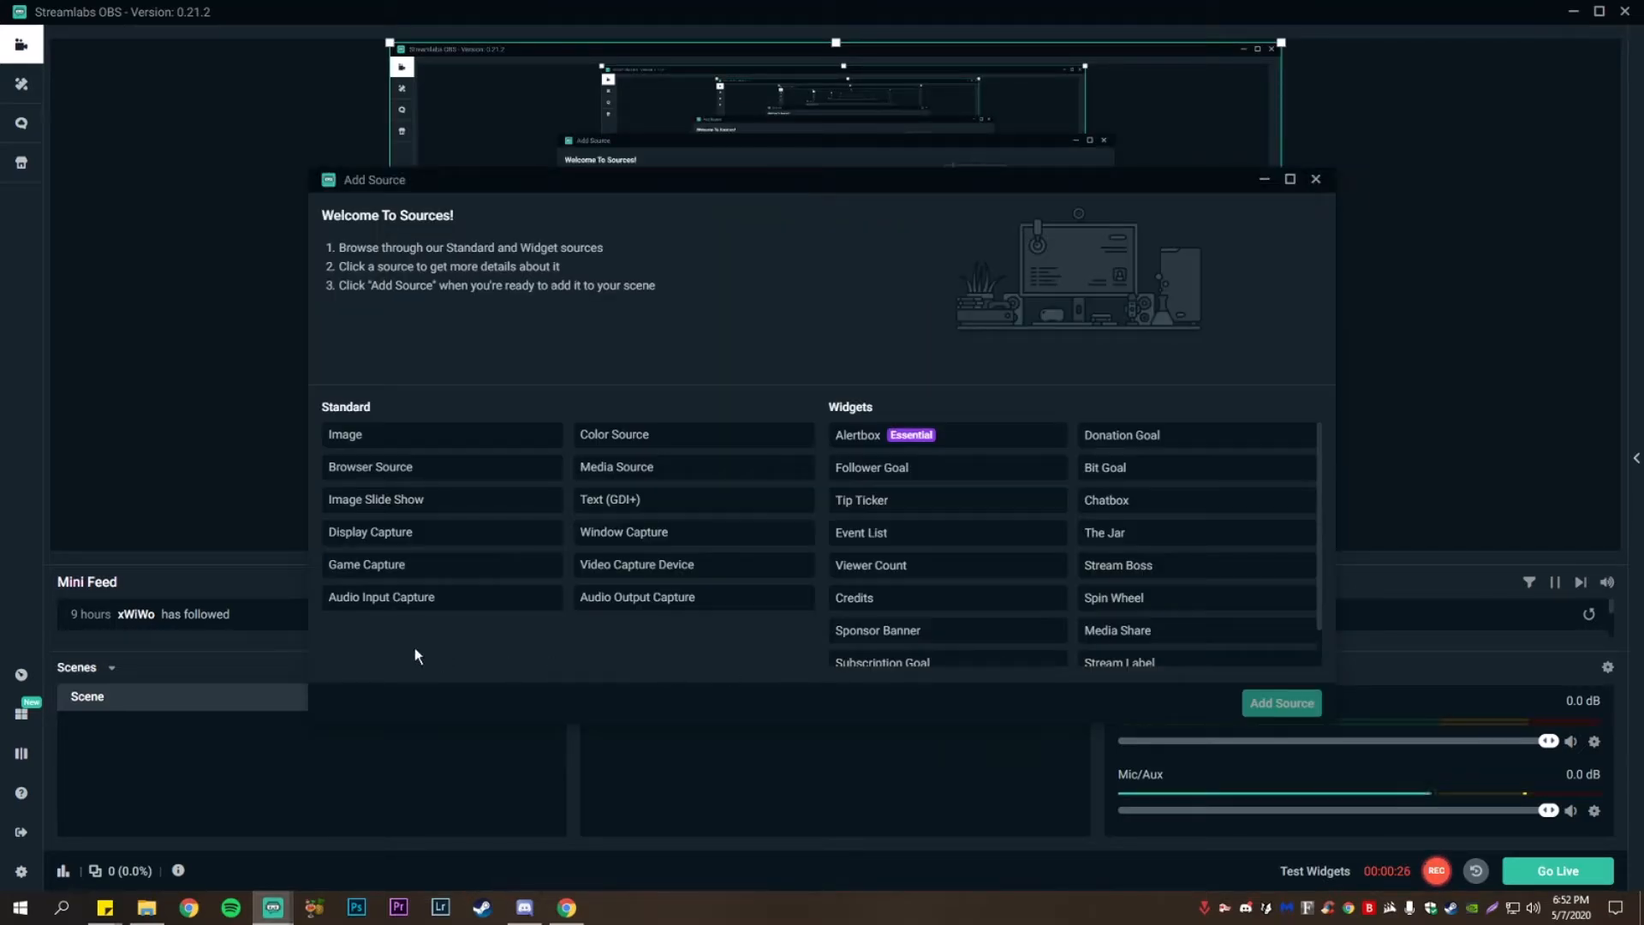
click(370, 565)
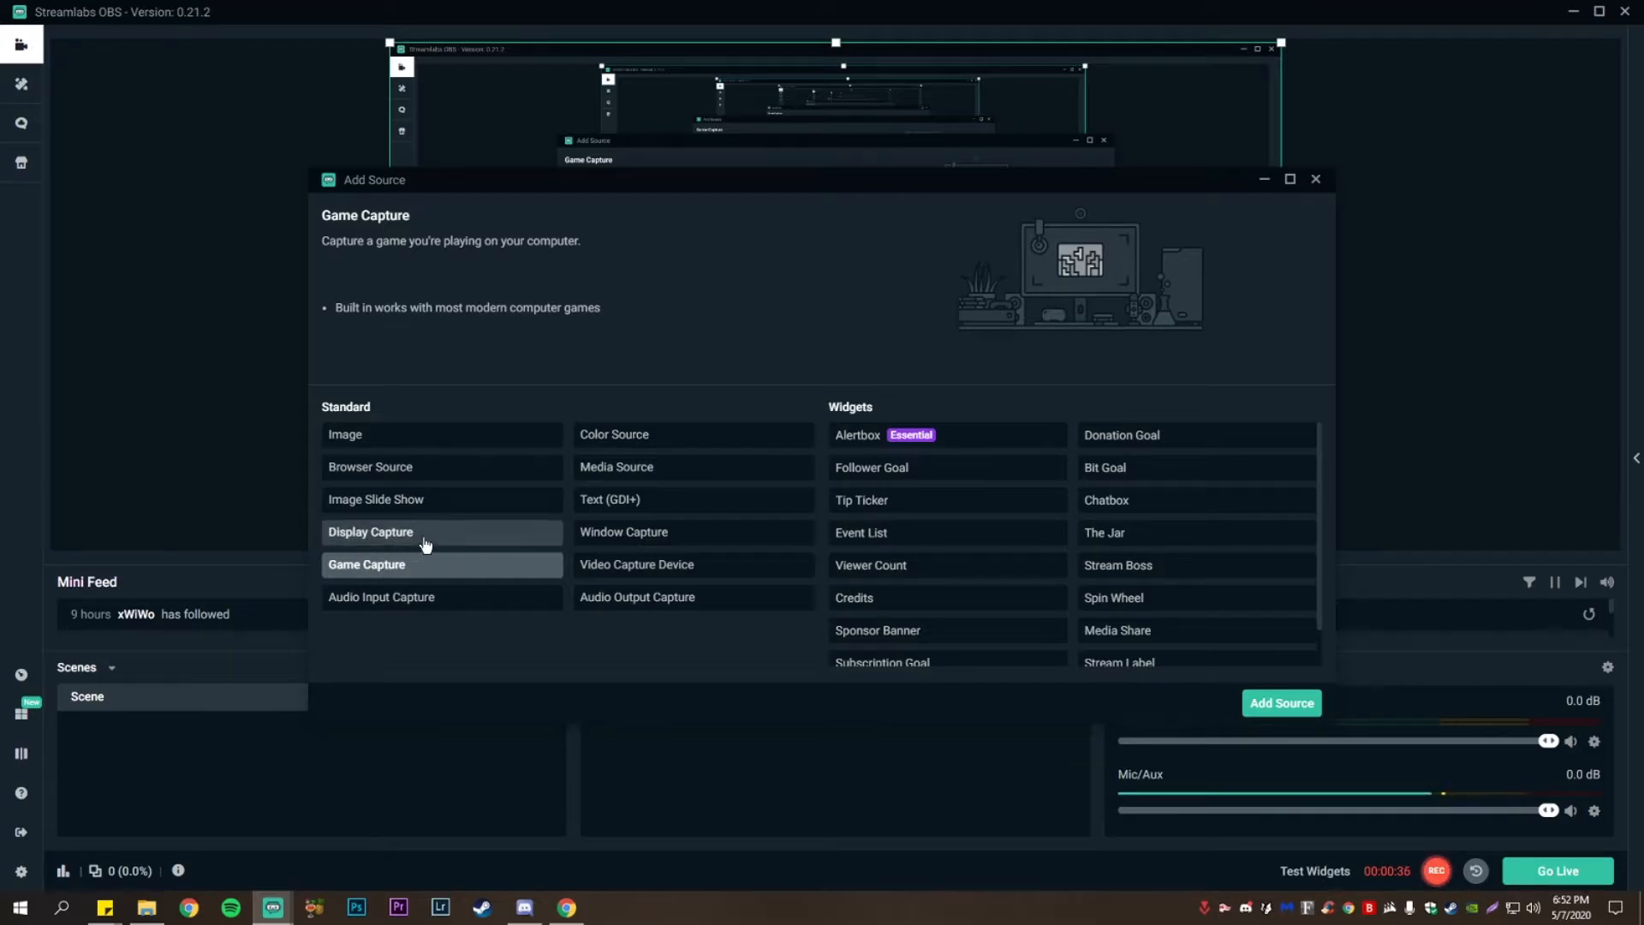
click(1279, 703)
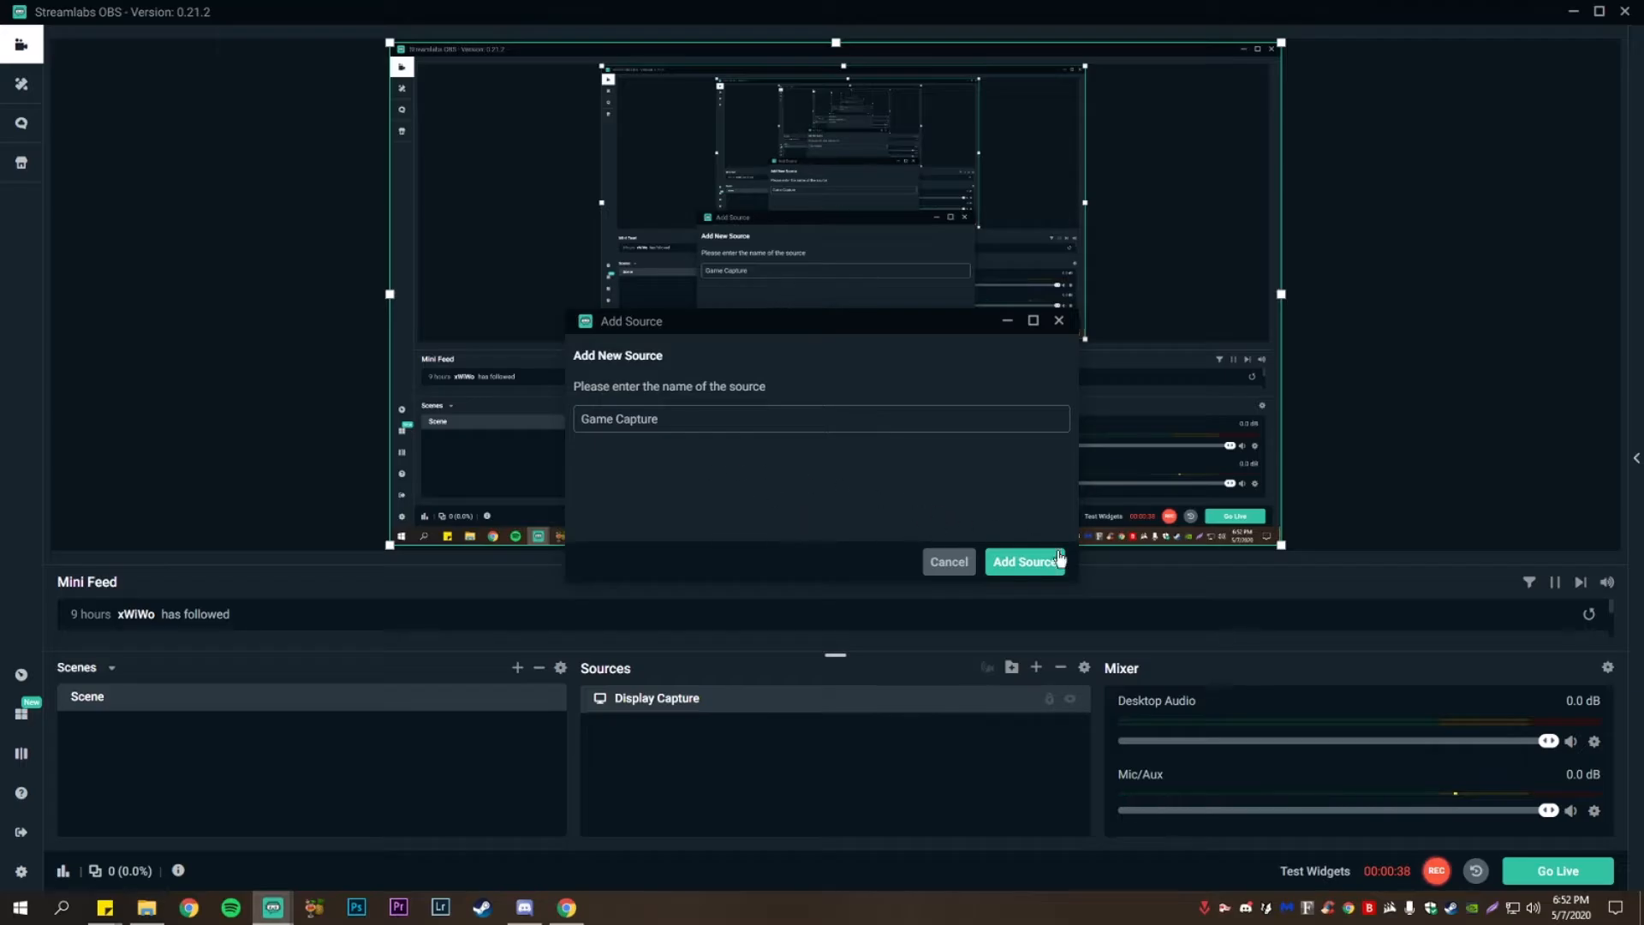
click(1056, 561)
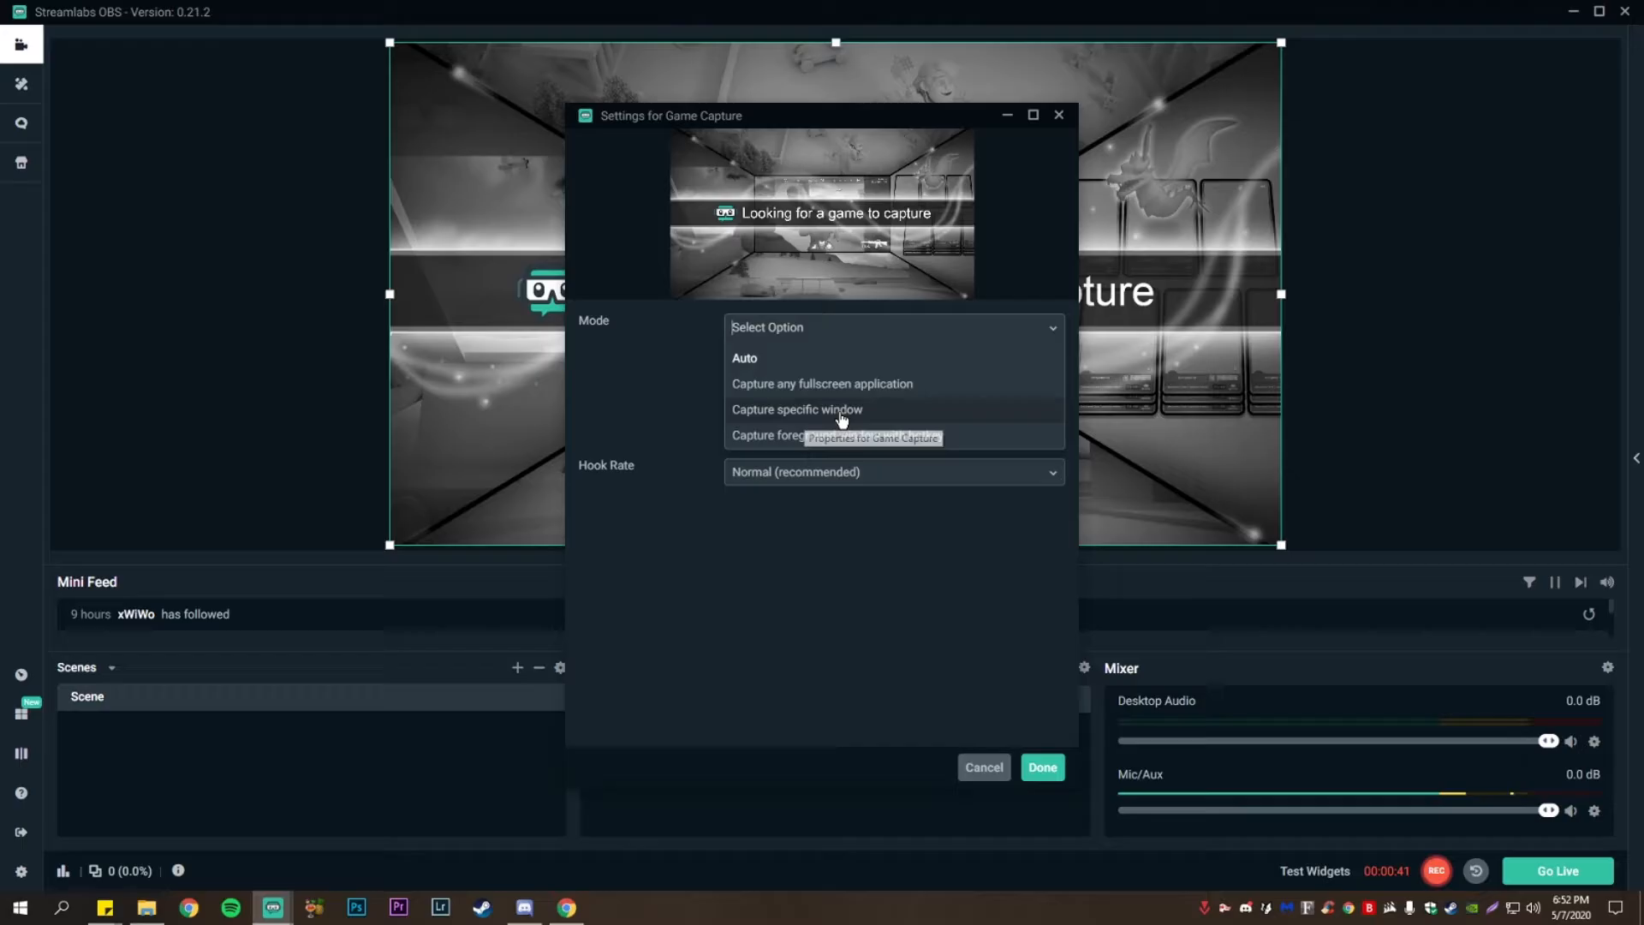
Set the game capture mode to Capture specific window, leave the target window unselected and accept the source settings
click(822, 408)
click(780, 362)
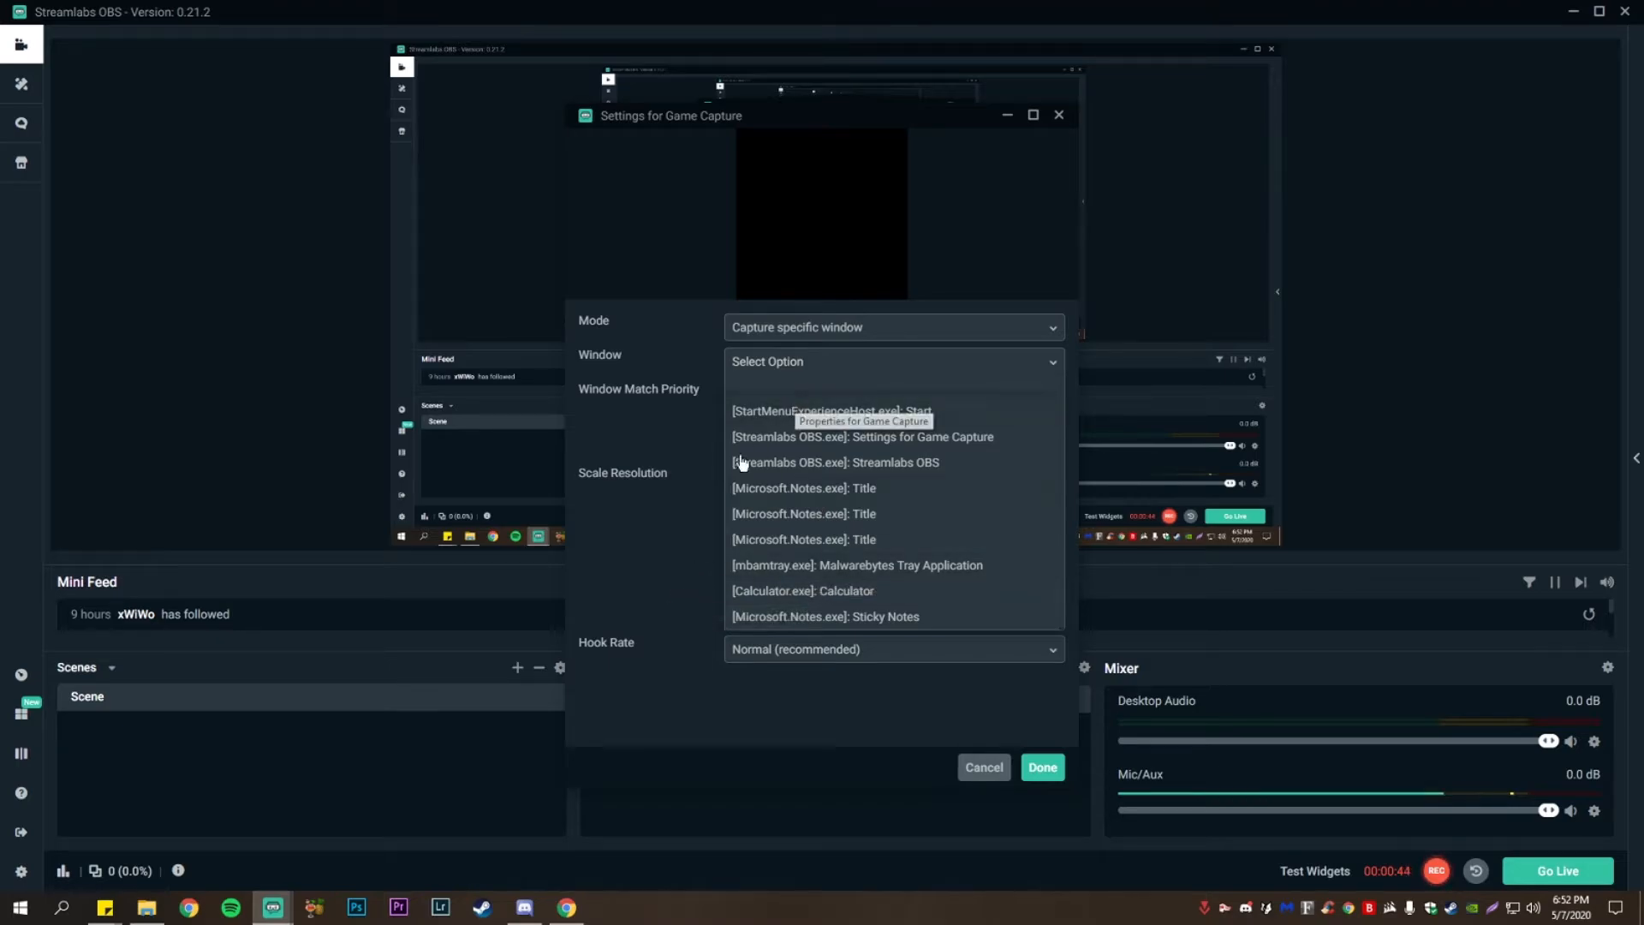
click(664, 593)
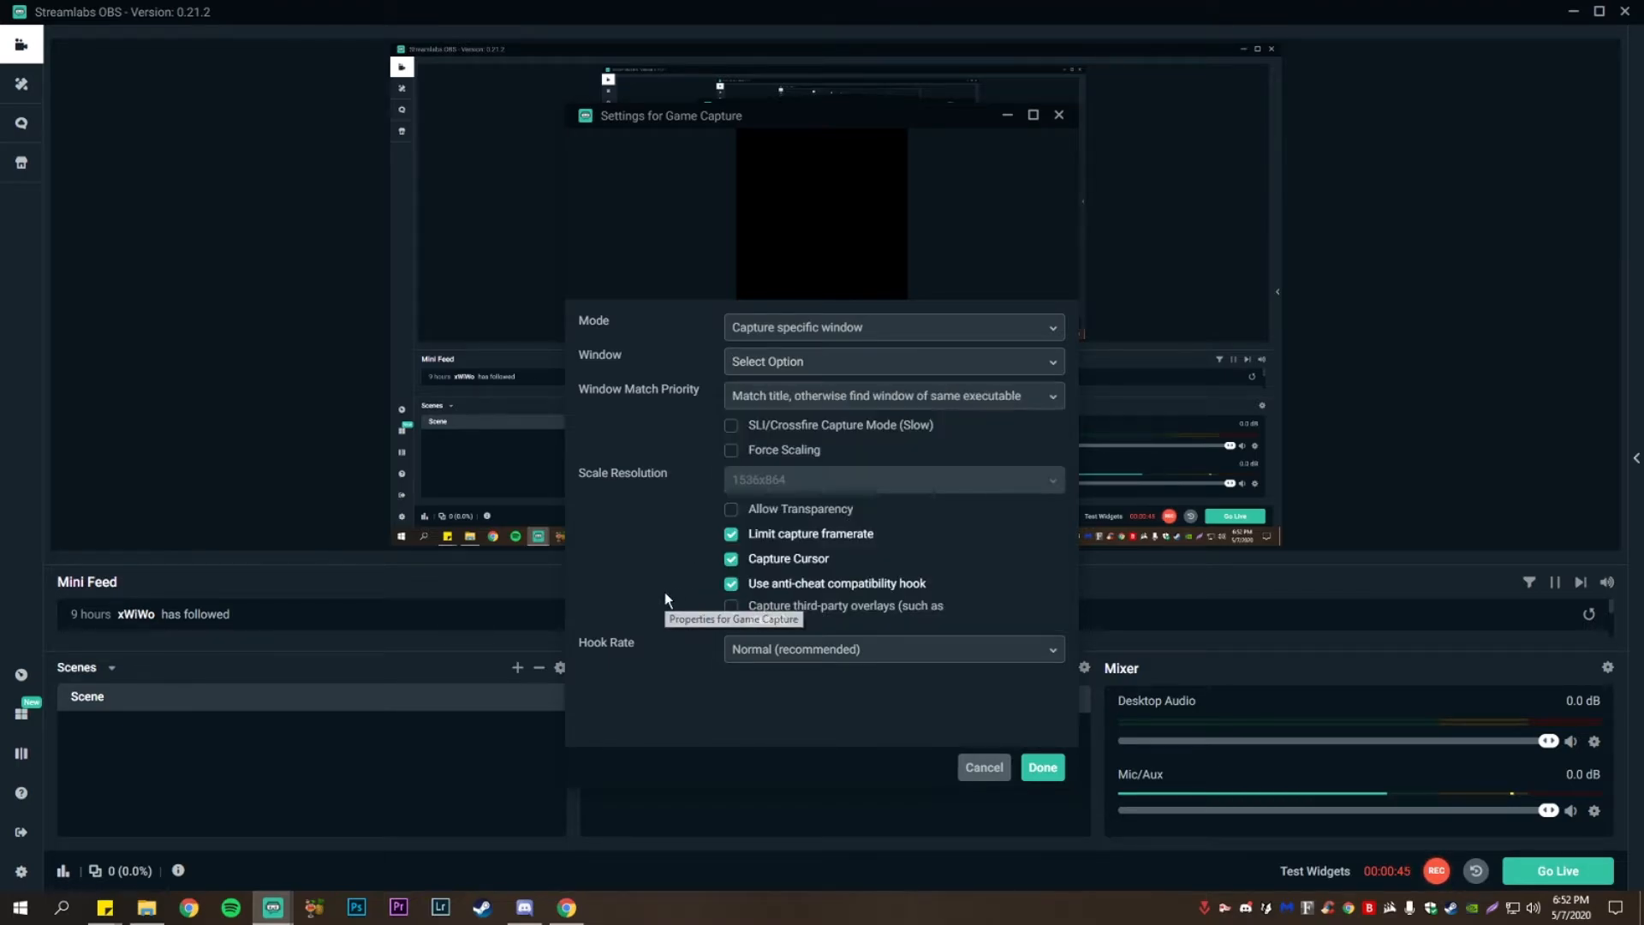
click(1043, 768)
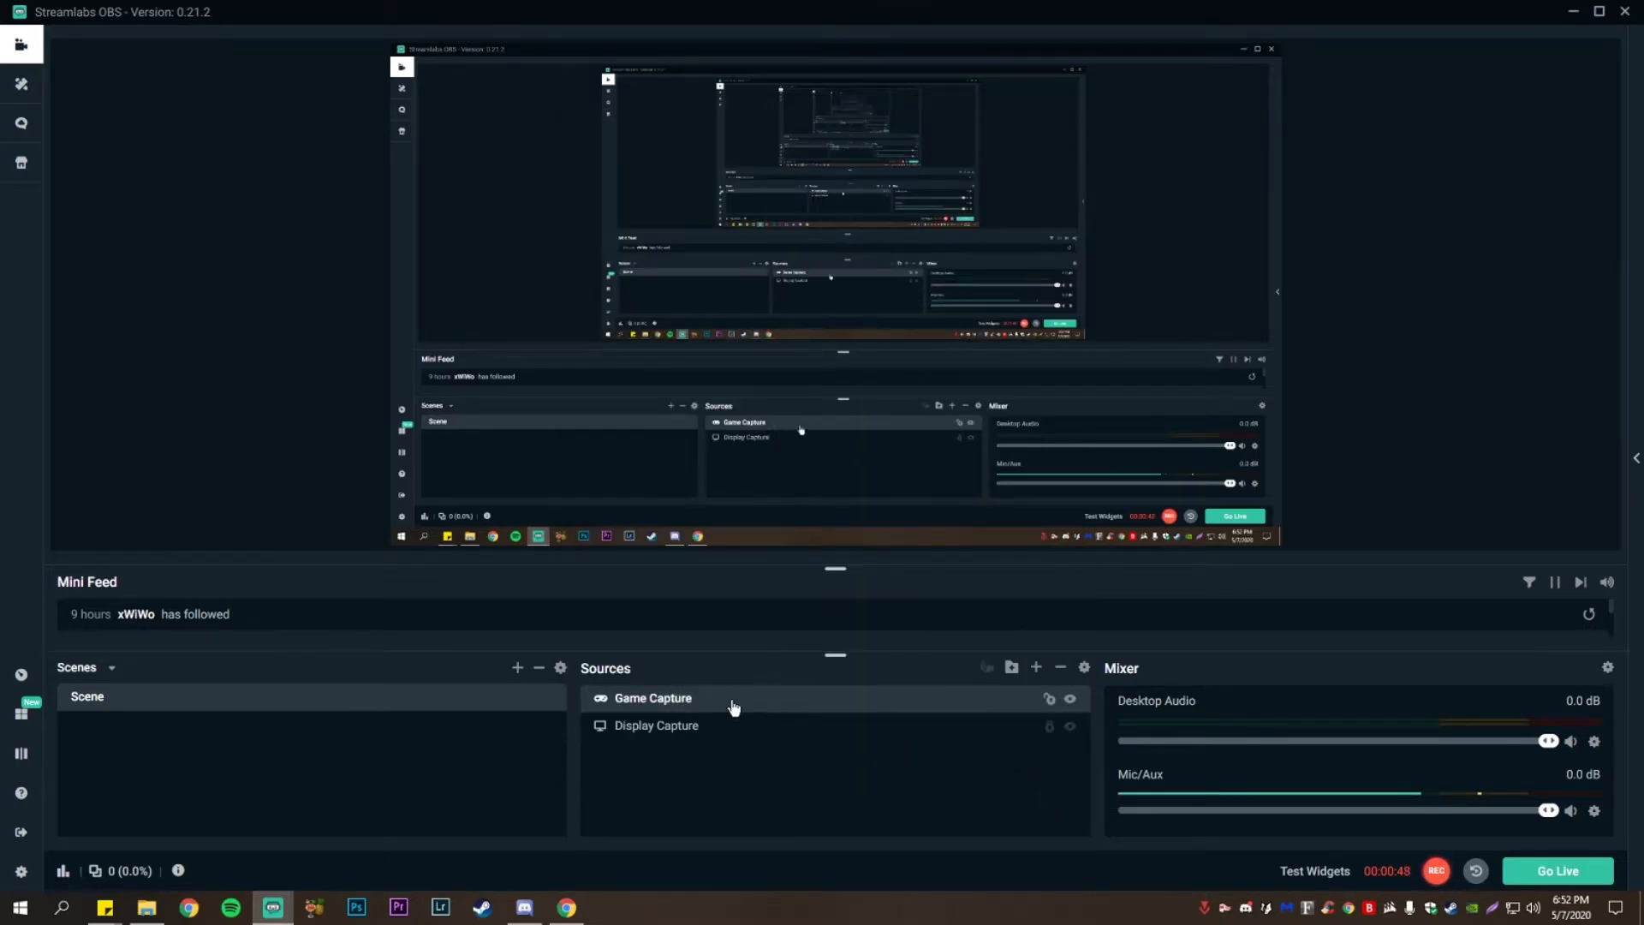
Add a Video Capture Device source using the 1080P Pro Stream WebCam with its default settings
click(1035, 668)
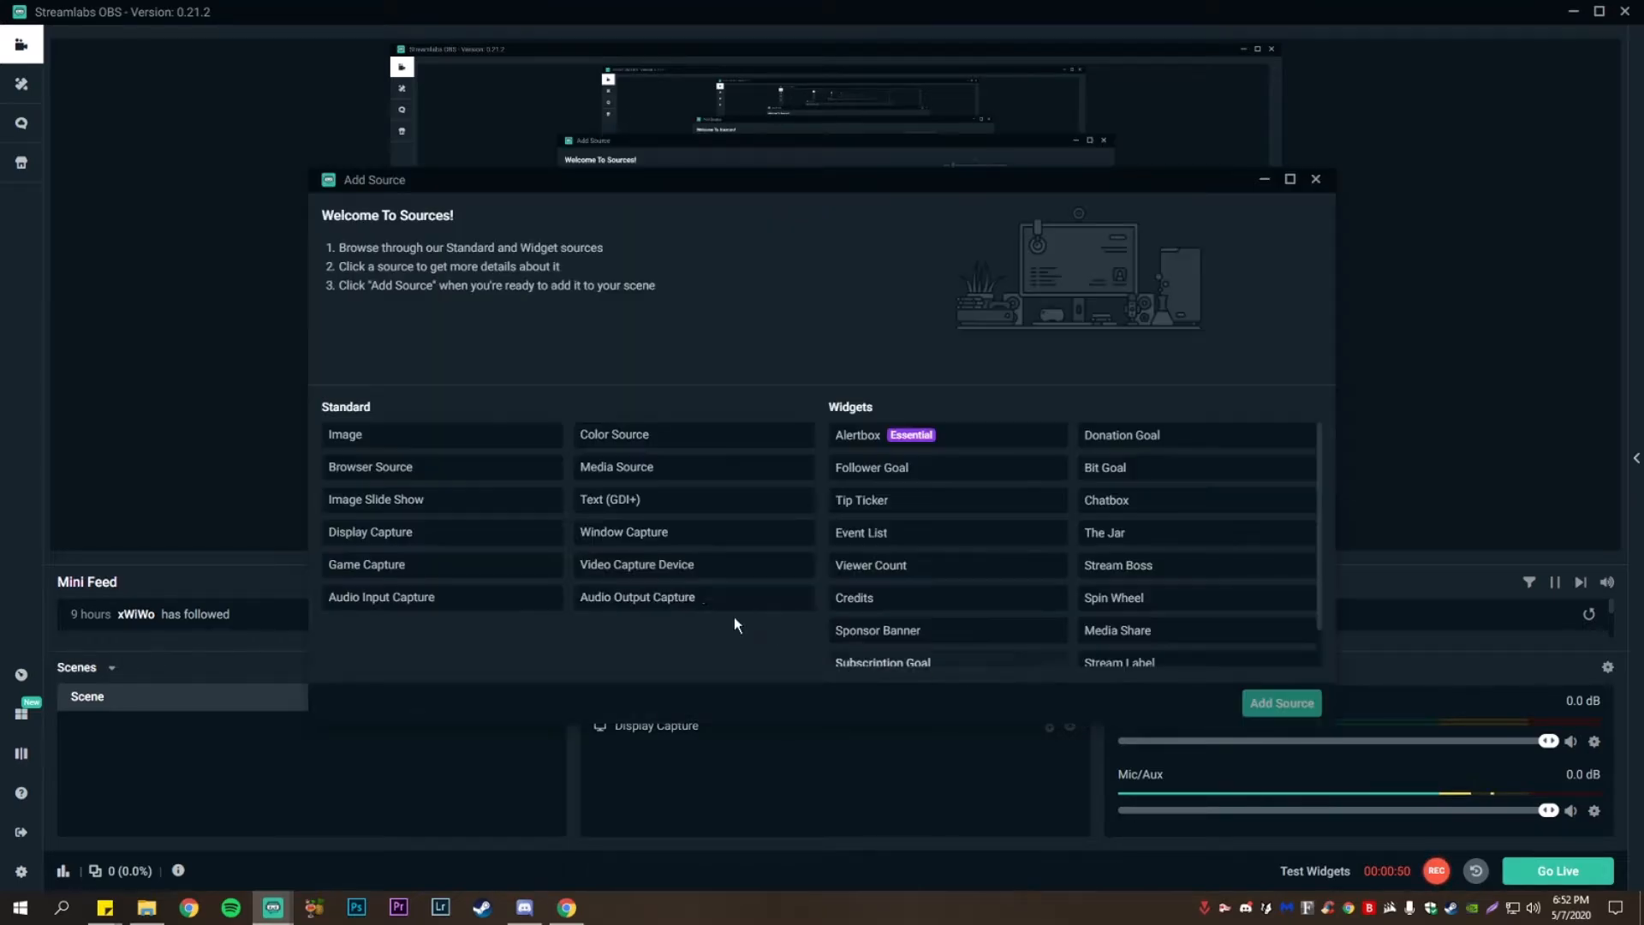
click(662, 575)
click(1269, 704)
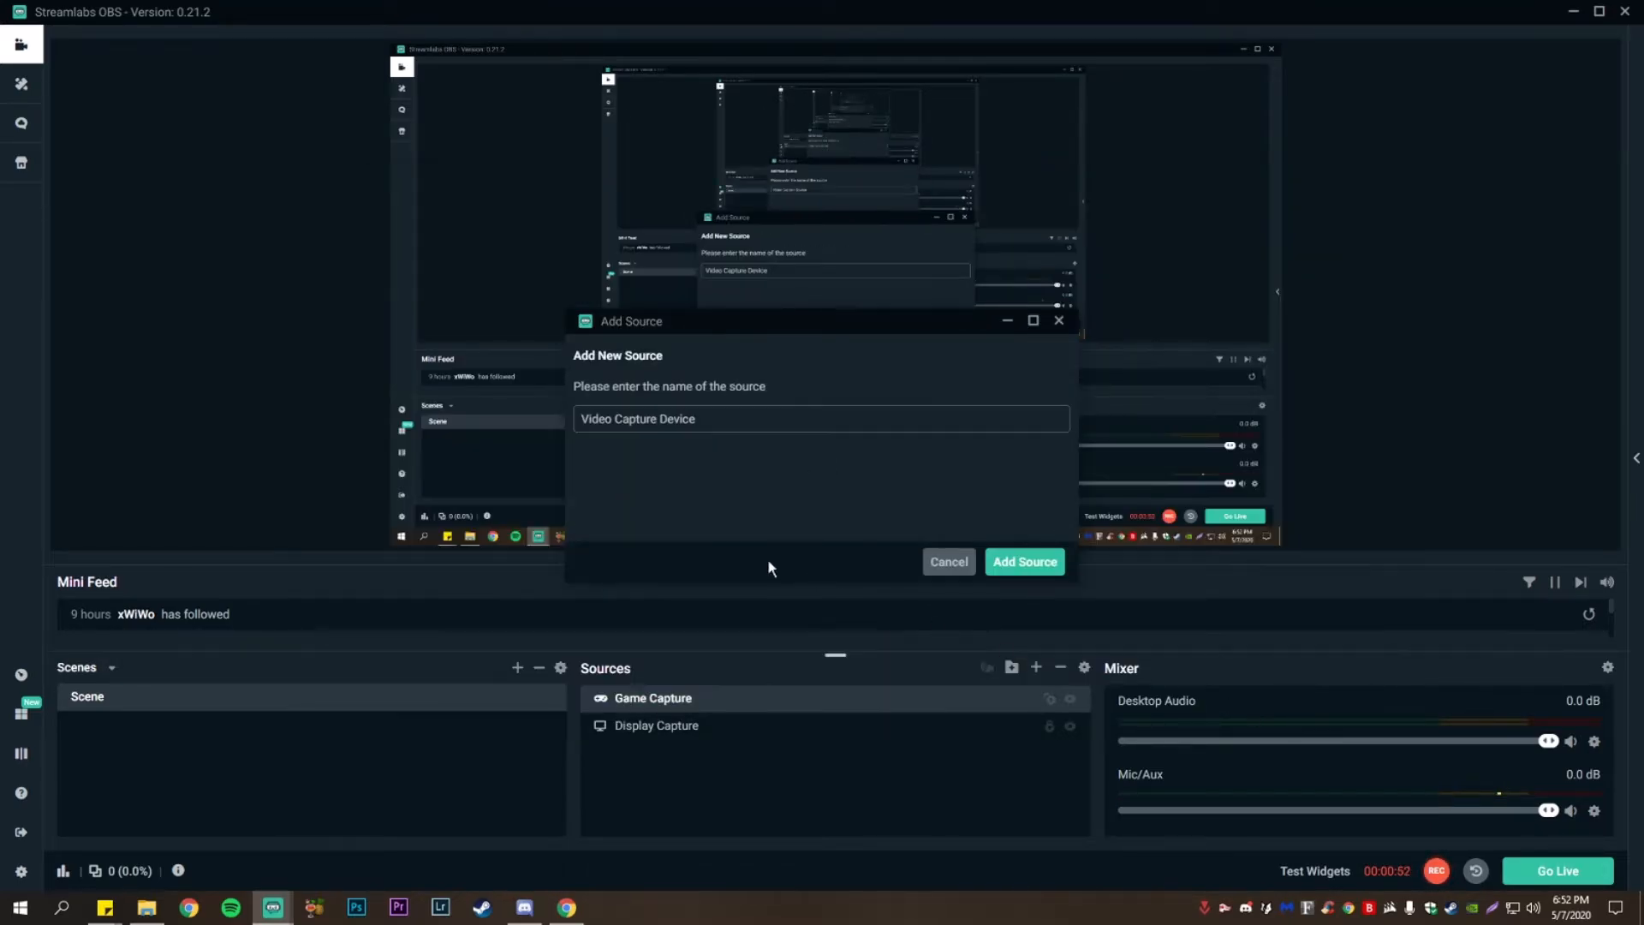
click(1027, 562)
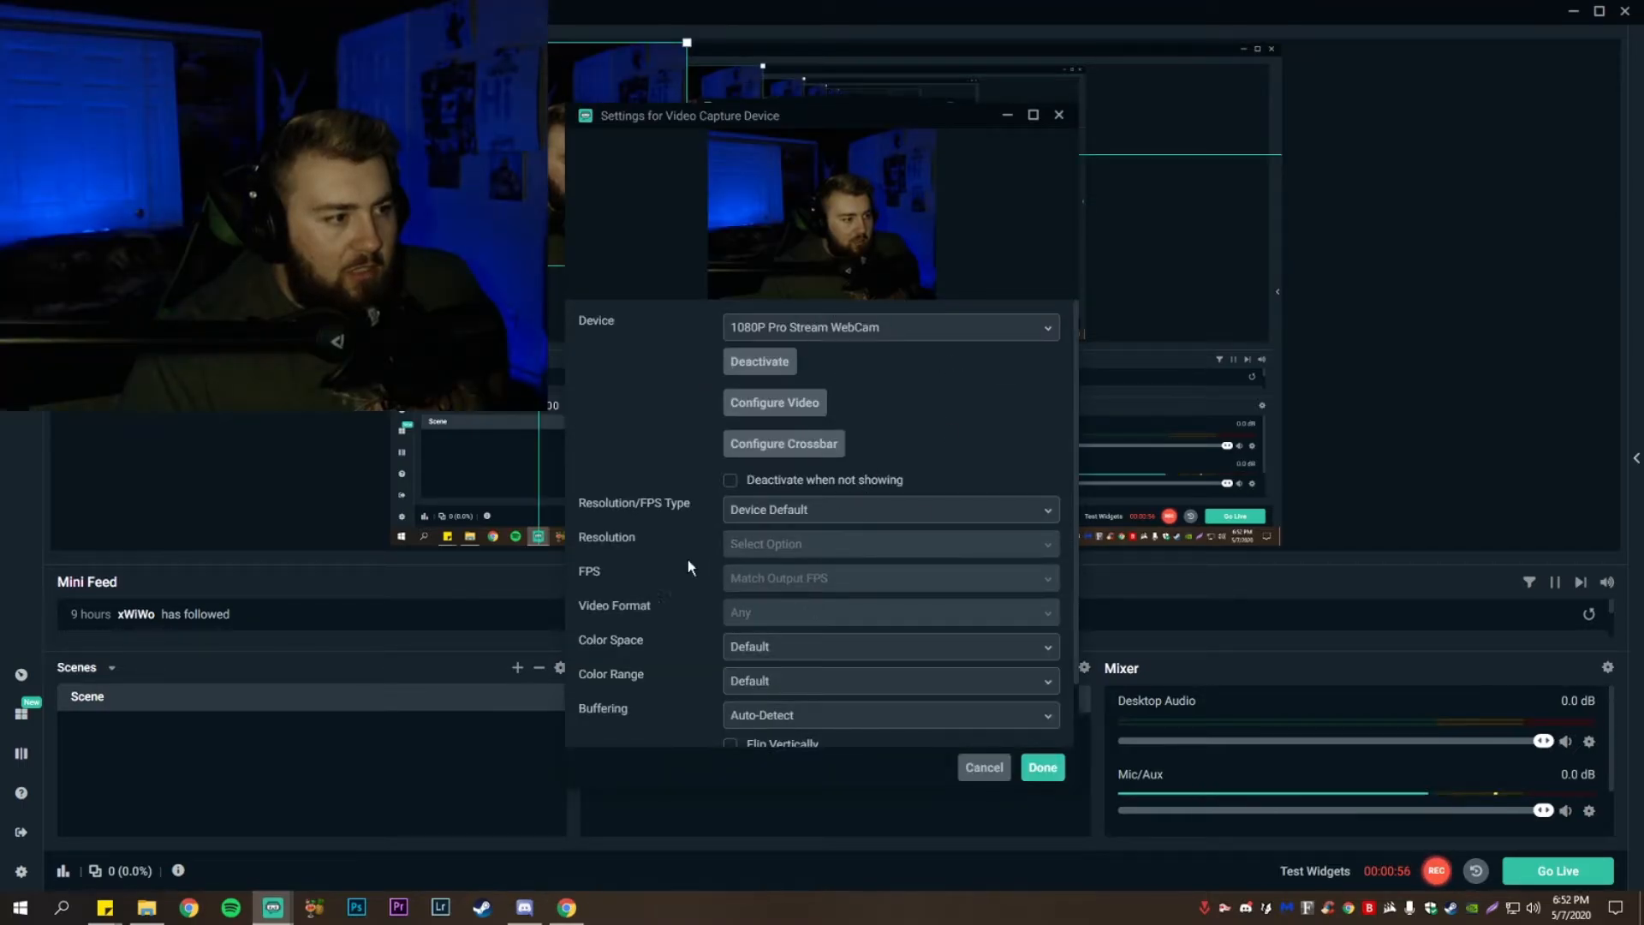
scroll(686, 558, down, 2)
scroll(681, 548, up, 2)
click(1042, 767)
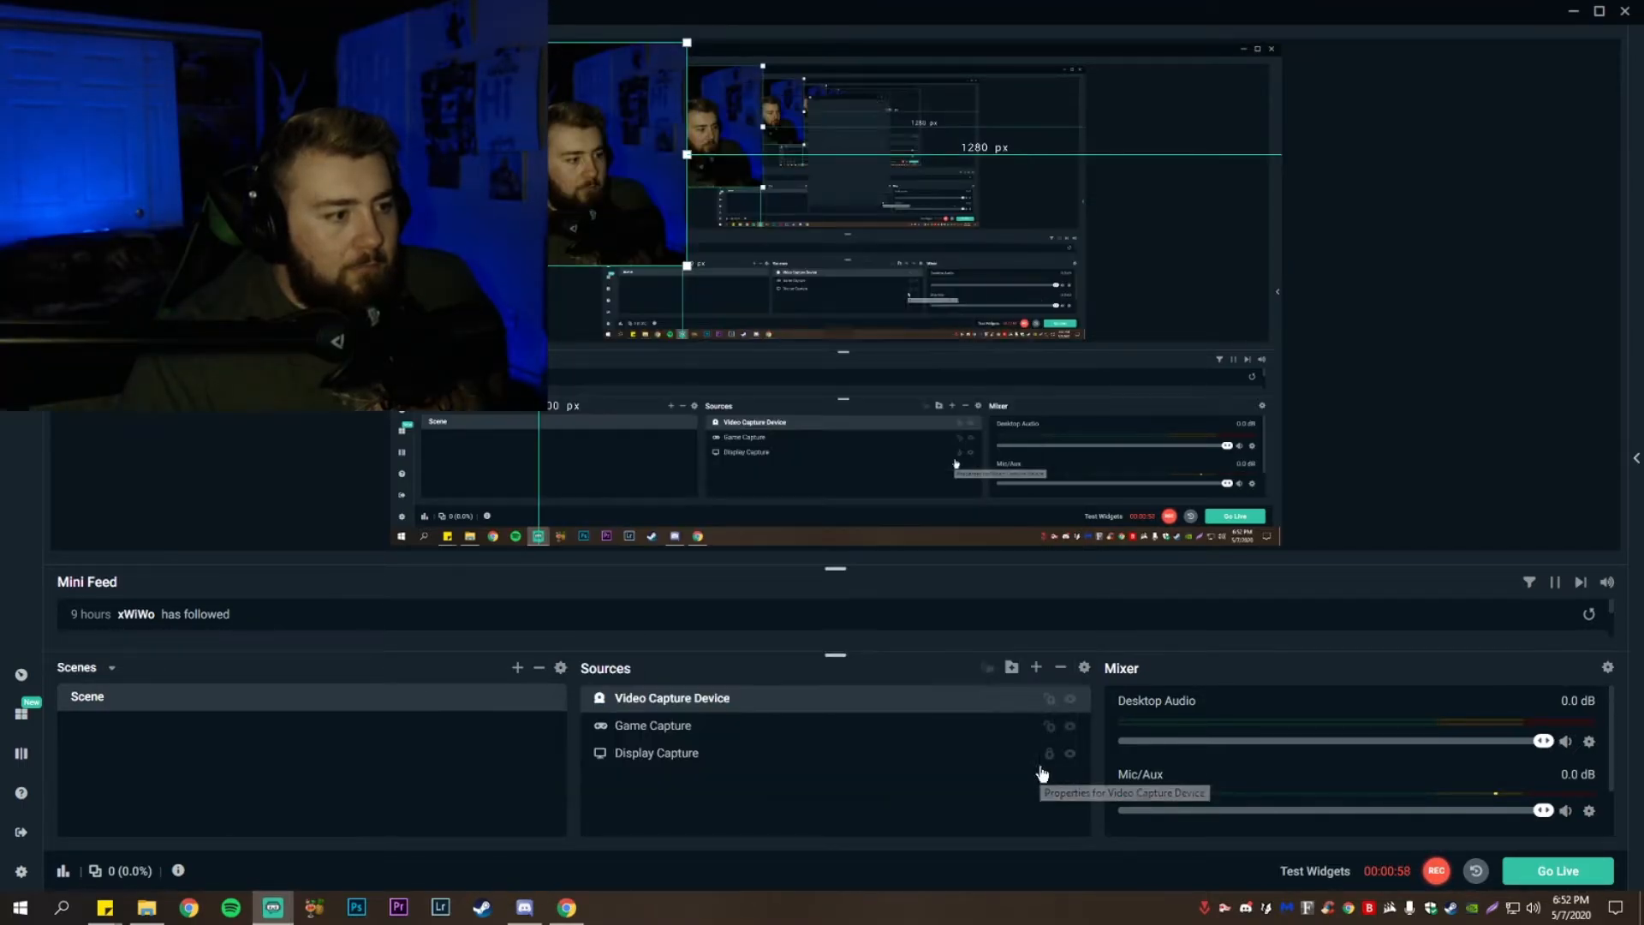
Shrink the webcam image in the canvas's upper-left corner, leaving about 1588 px right and 831 px below, and order it under Game Capture
drag(614, 257, 508, 100)
click(683, 557)
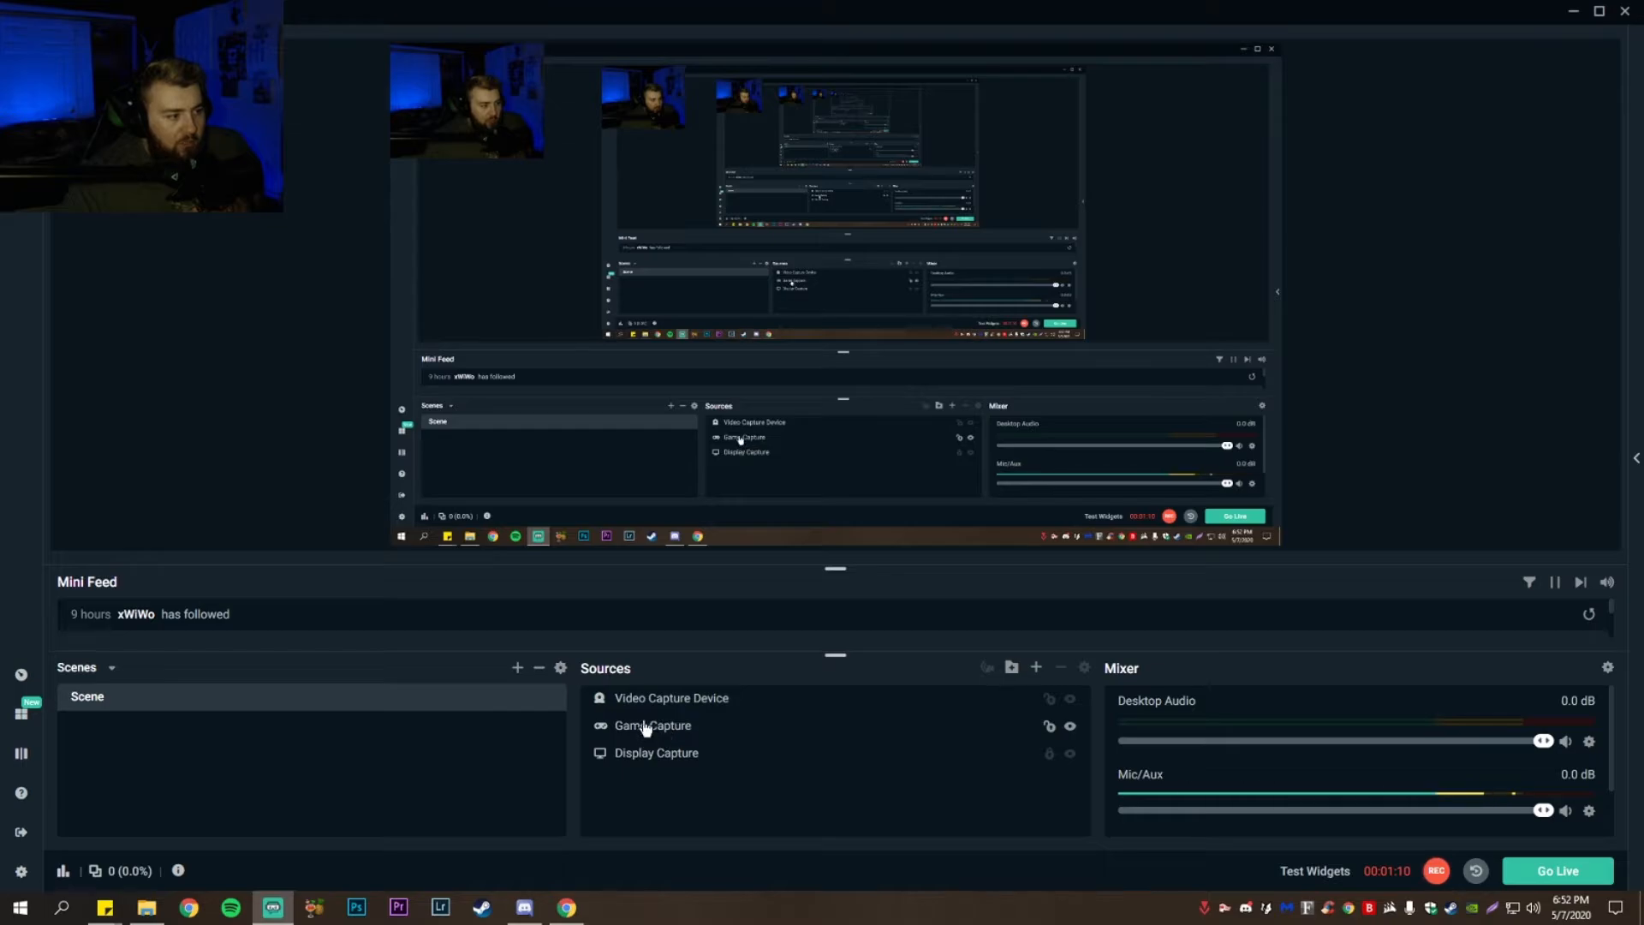
mouse_move(726, 700)
mouse_down()
mouse_move(738, 771)
mouse_move(719, 727)
mouse_up()
click(735, 764)
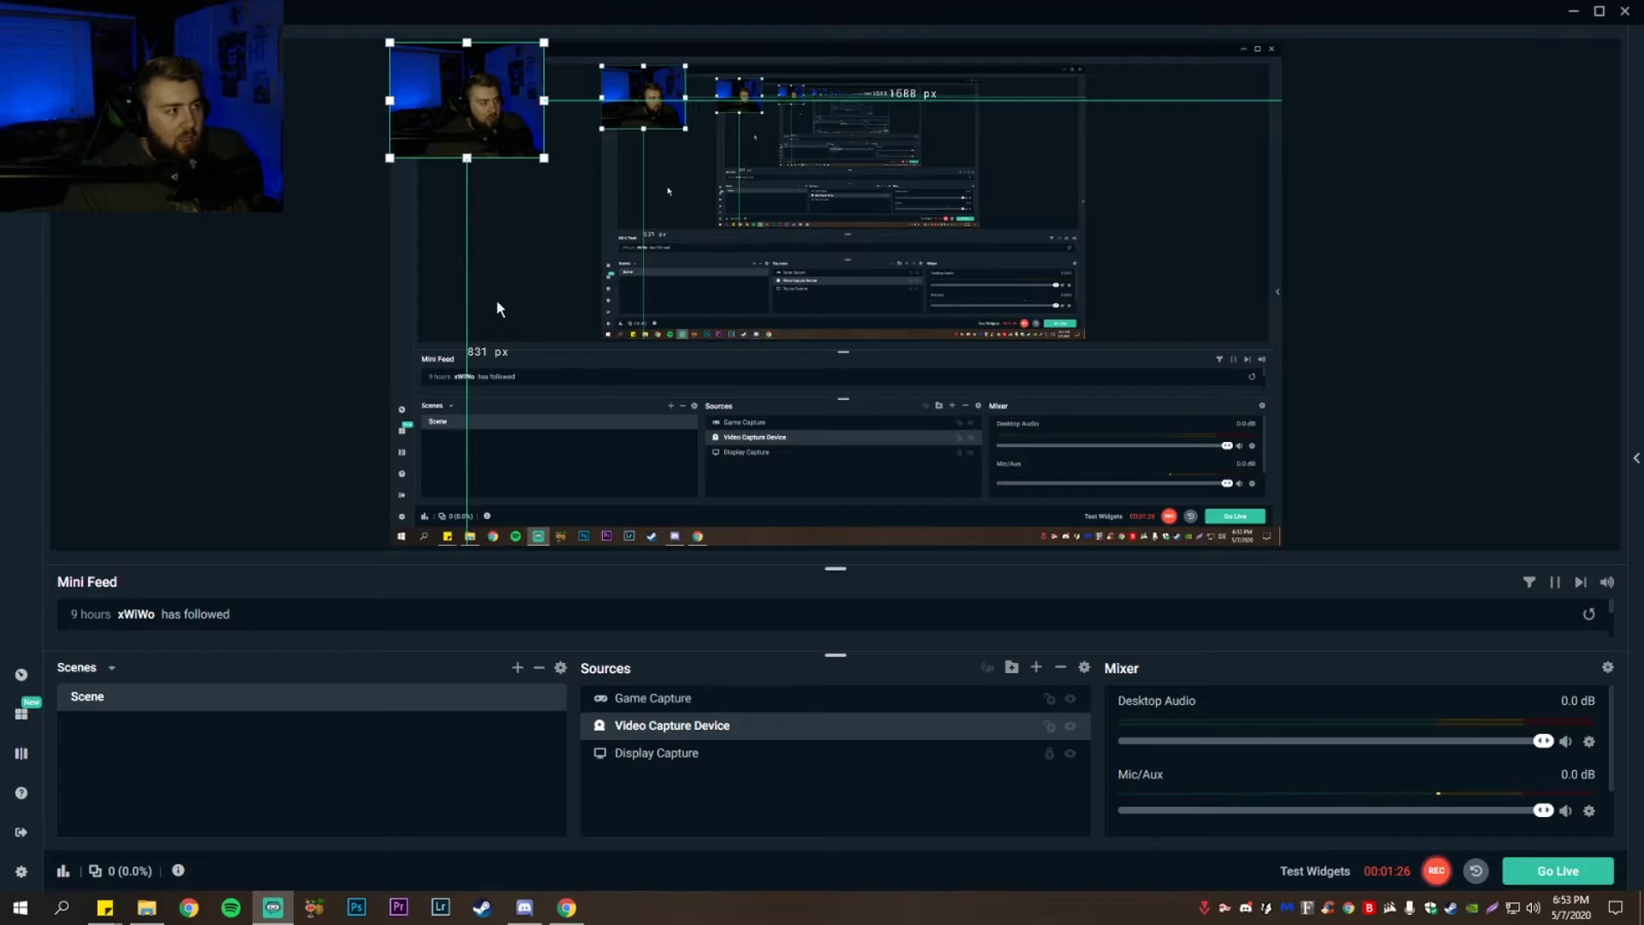
Add an Image source named Overlay to the scene
click(1034, 668)
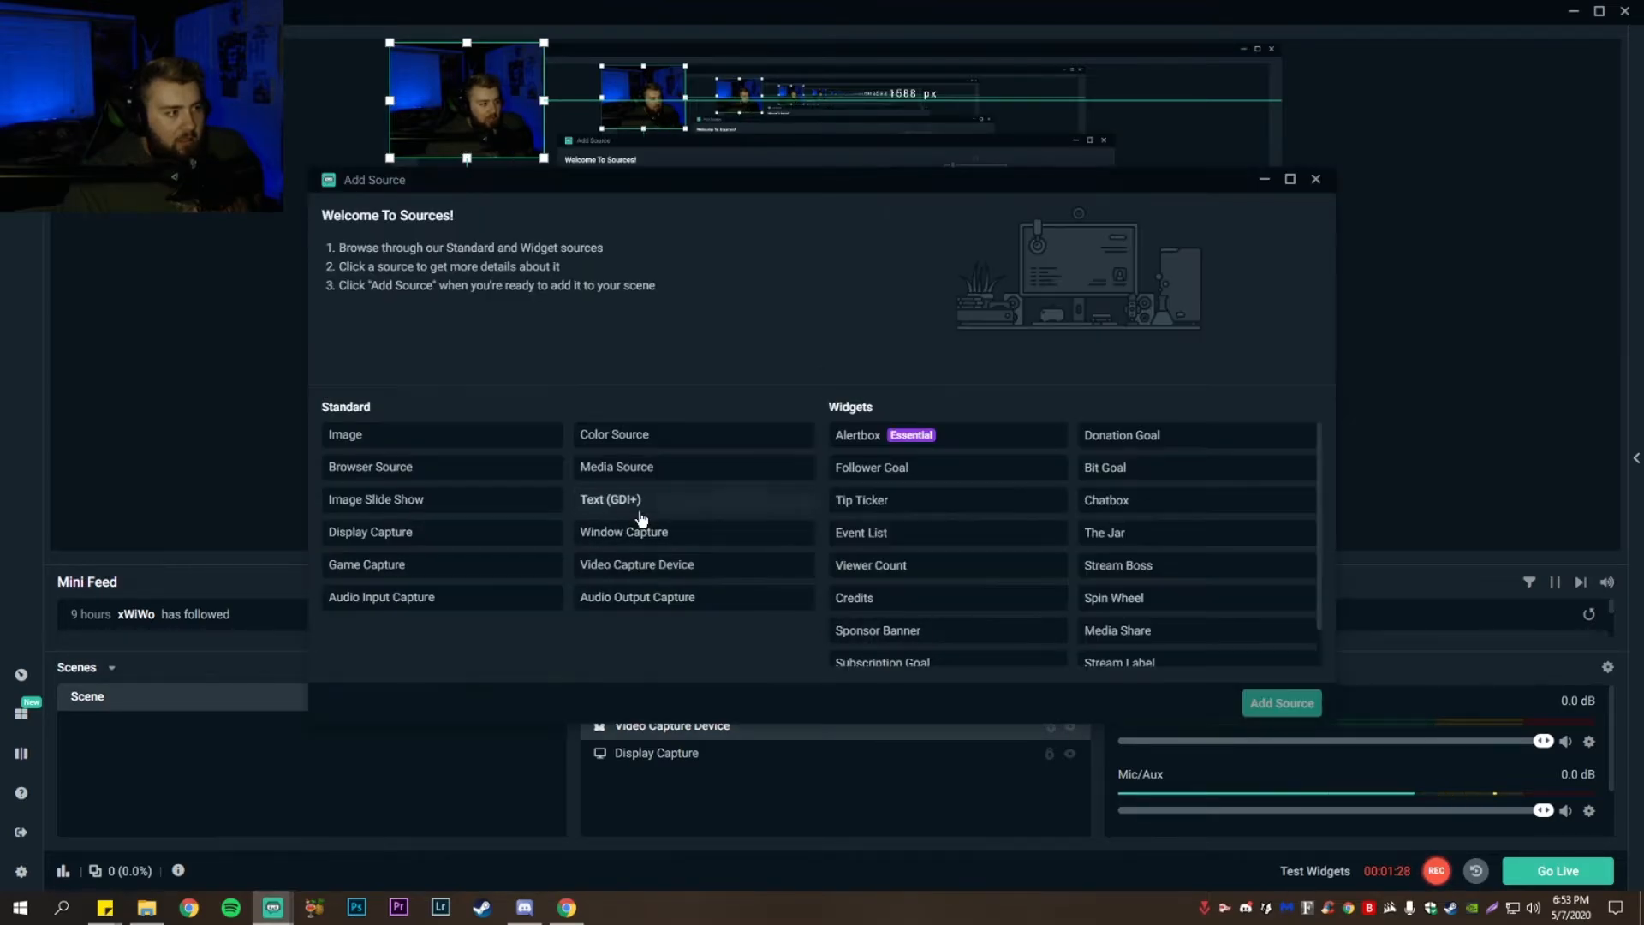
click(362, 445)
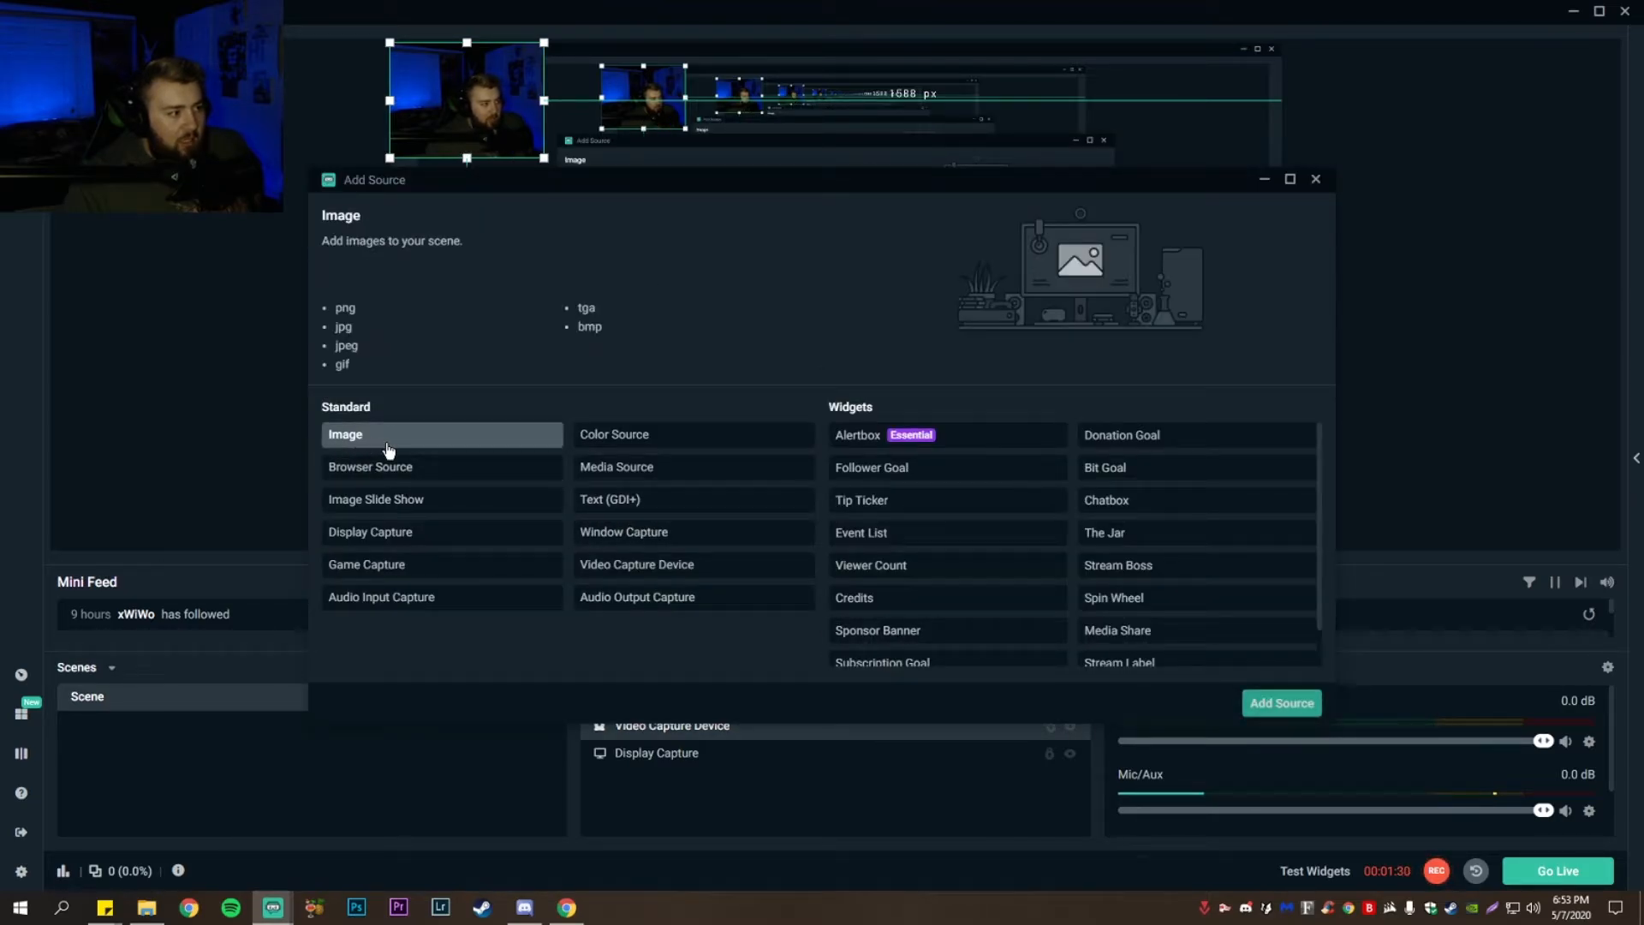
click(1274, 706)
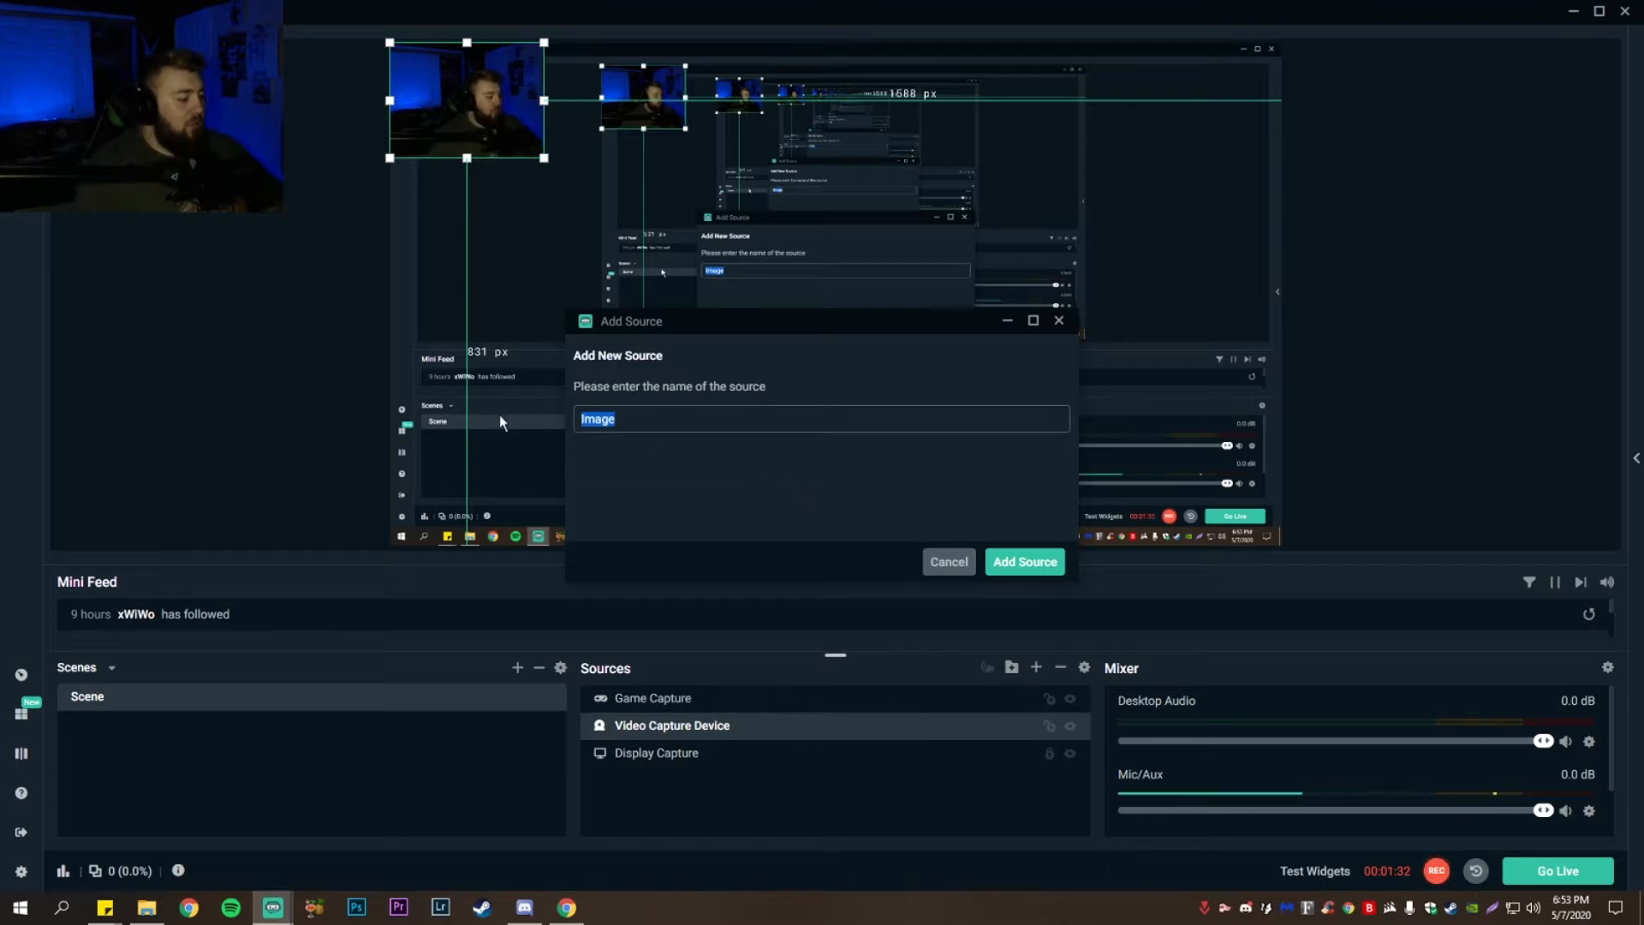
text(Overlay)
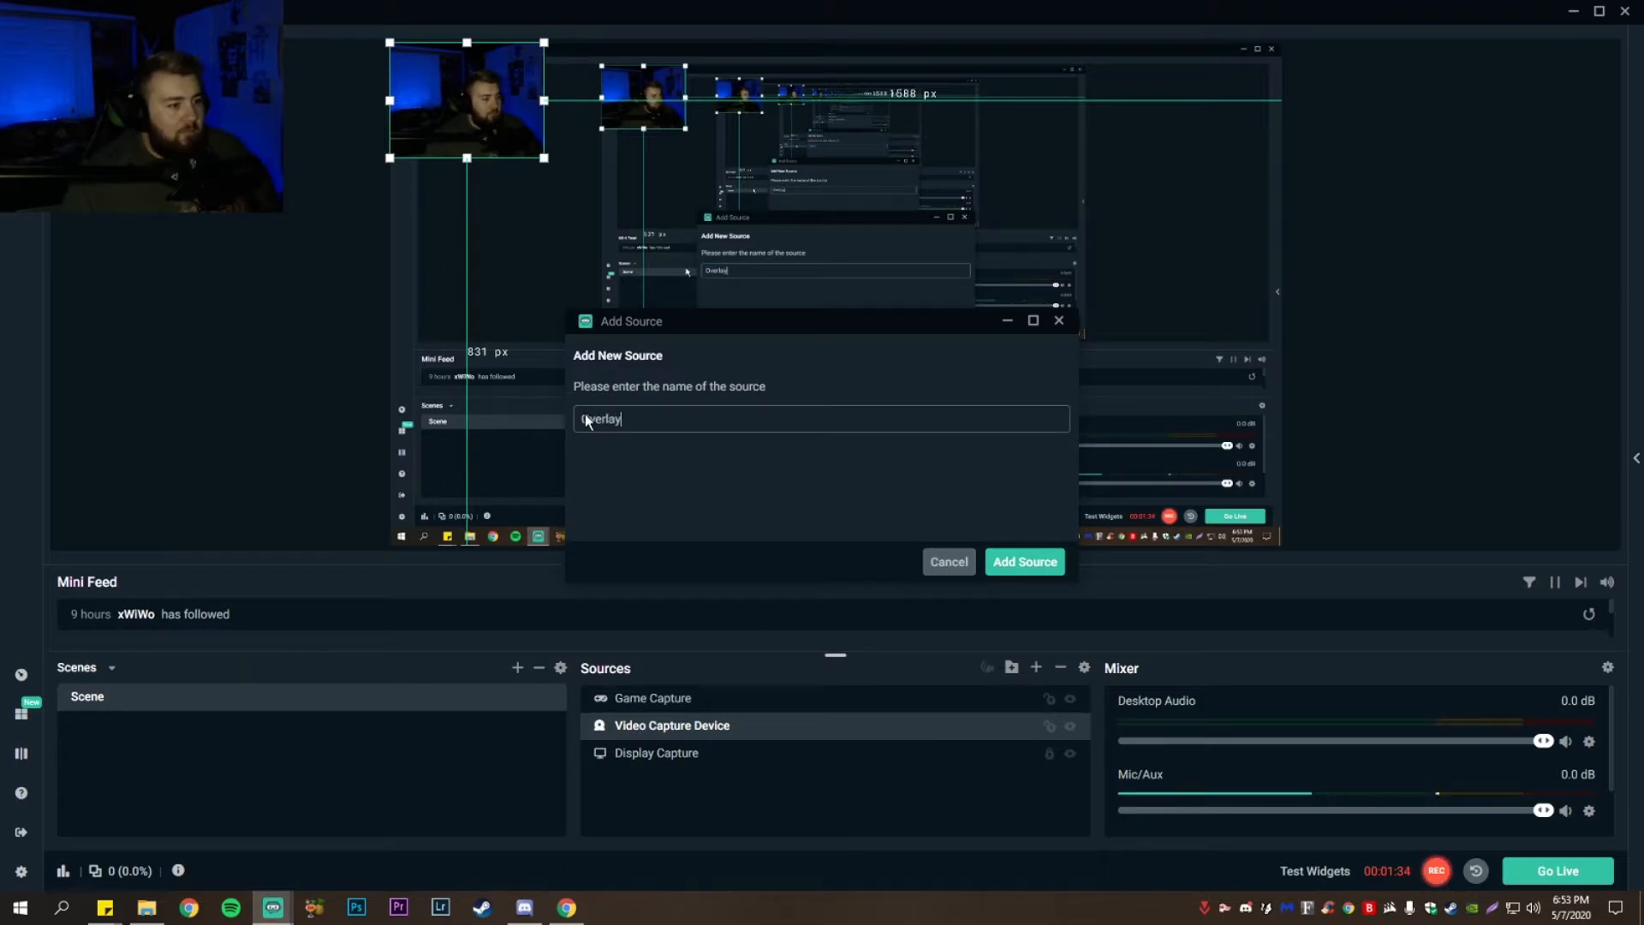
click(1019, 562)
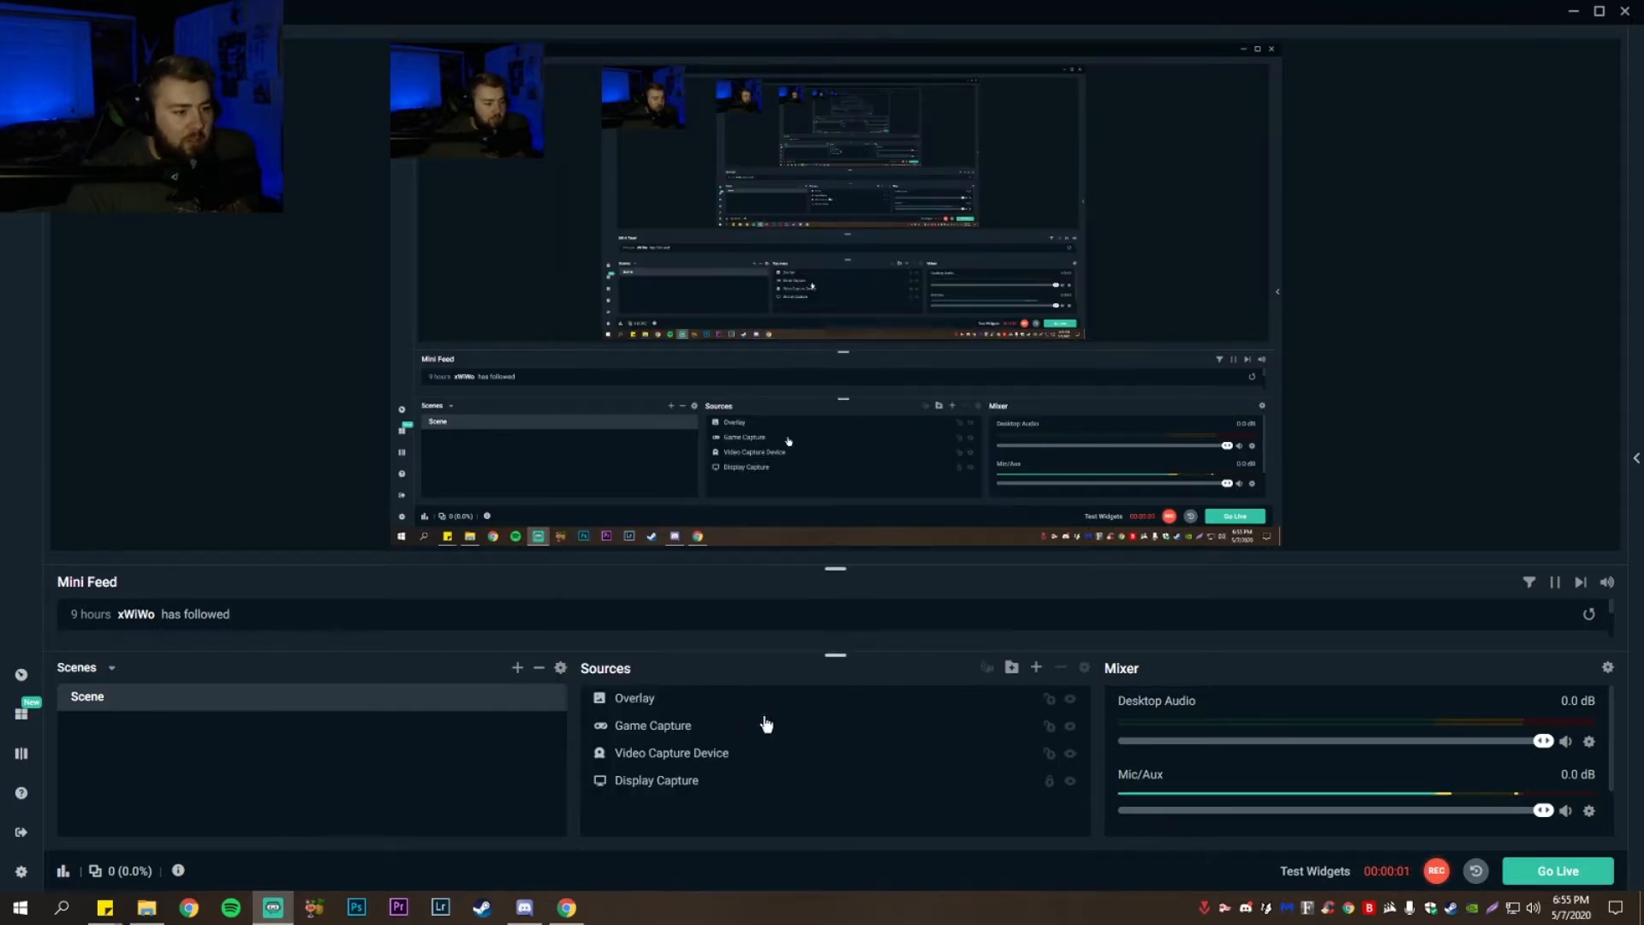
Add an Alertbox widget to the scene under its default name Alert Box
click(1036, 667)
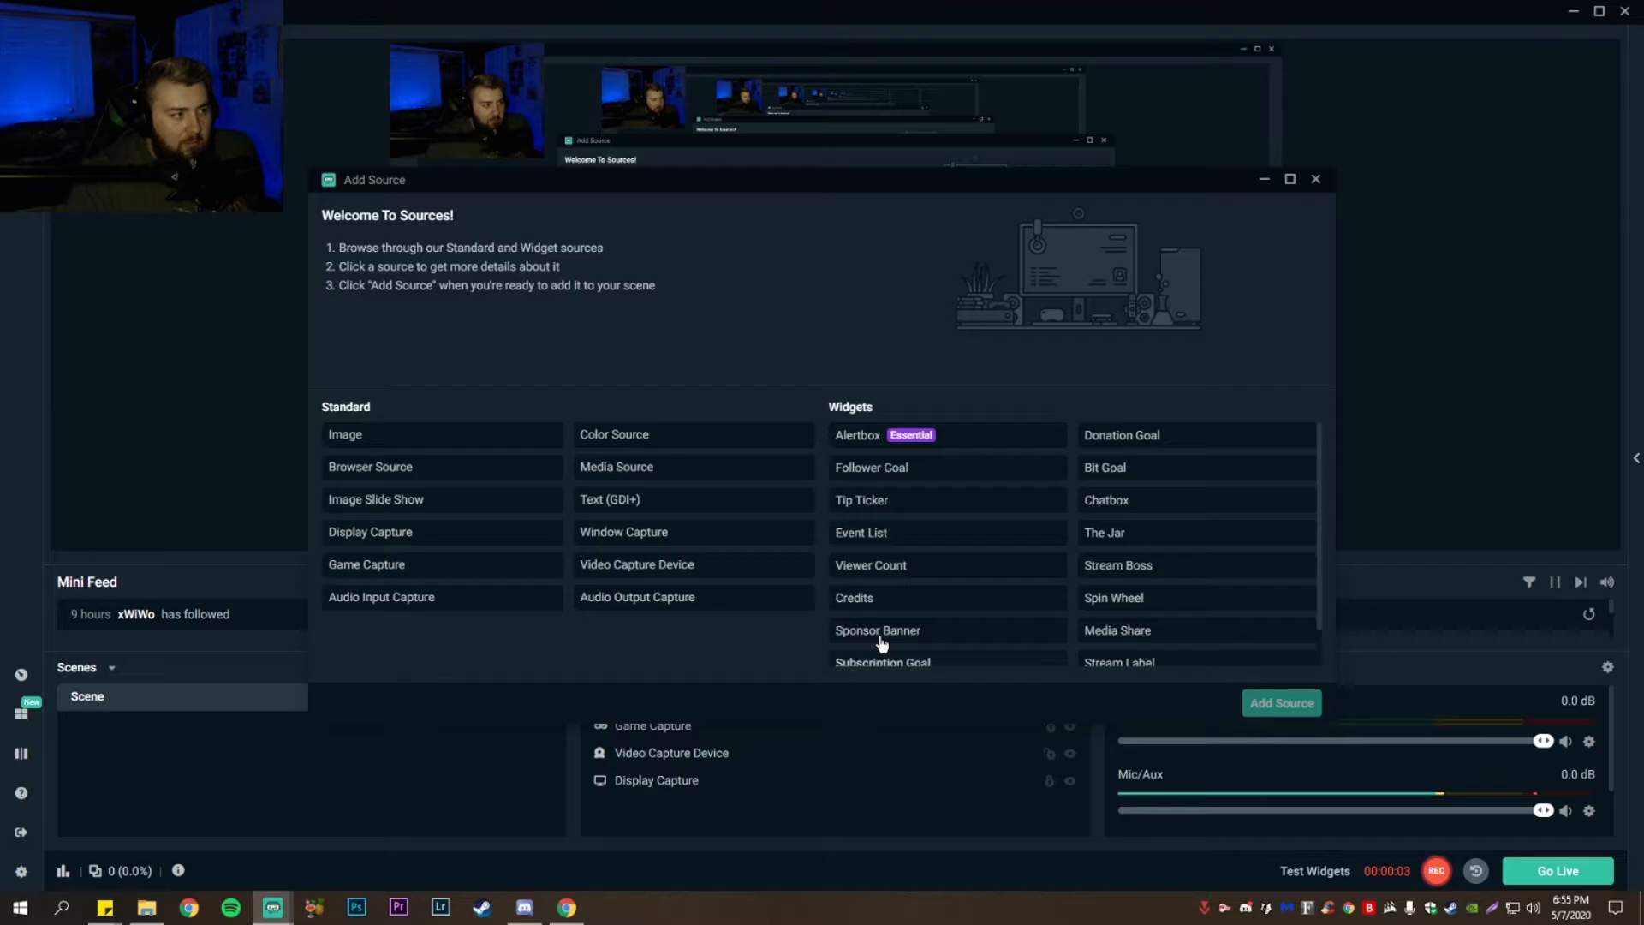
click(843, 439)
click(1271, 704)
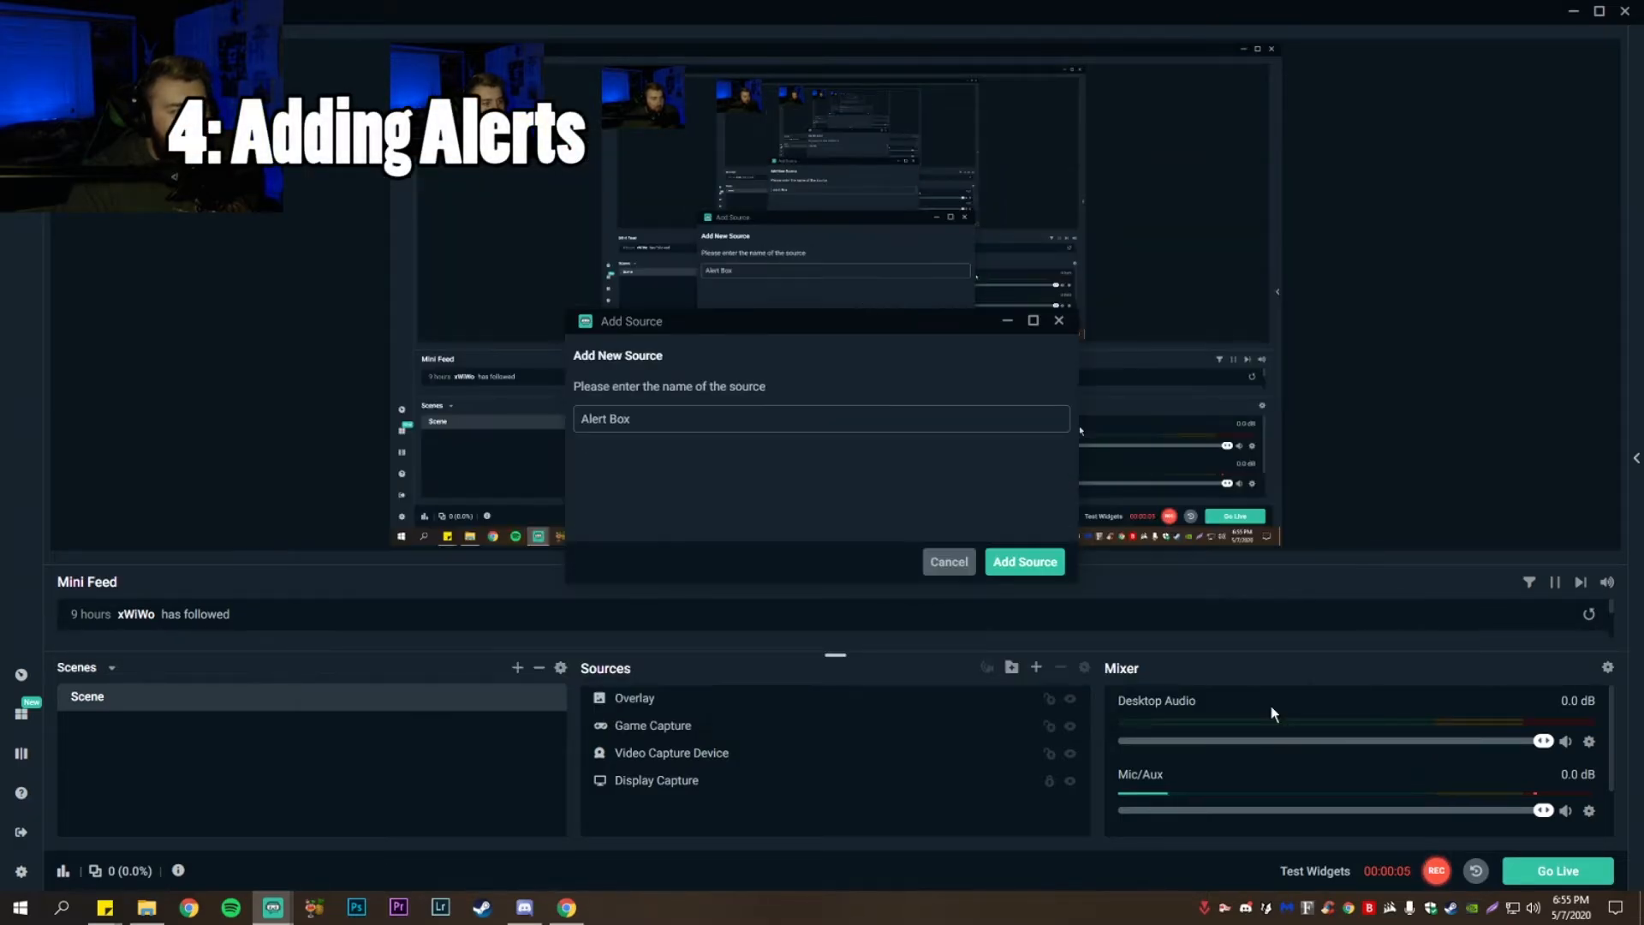
click(1024, 561)
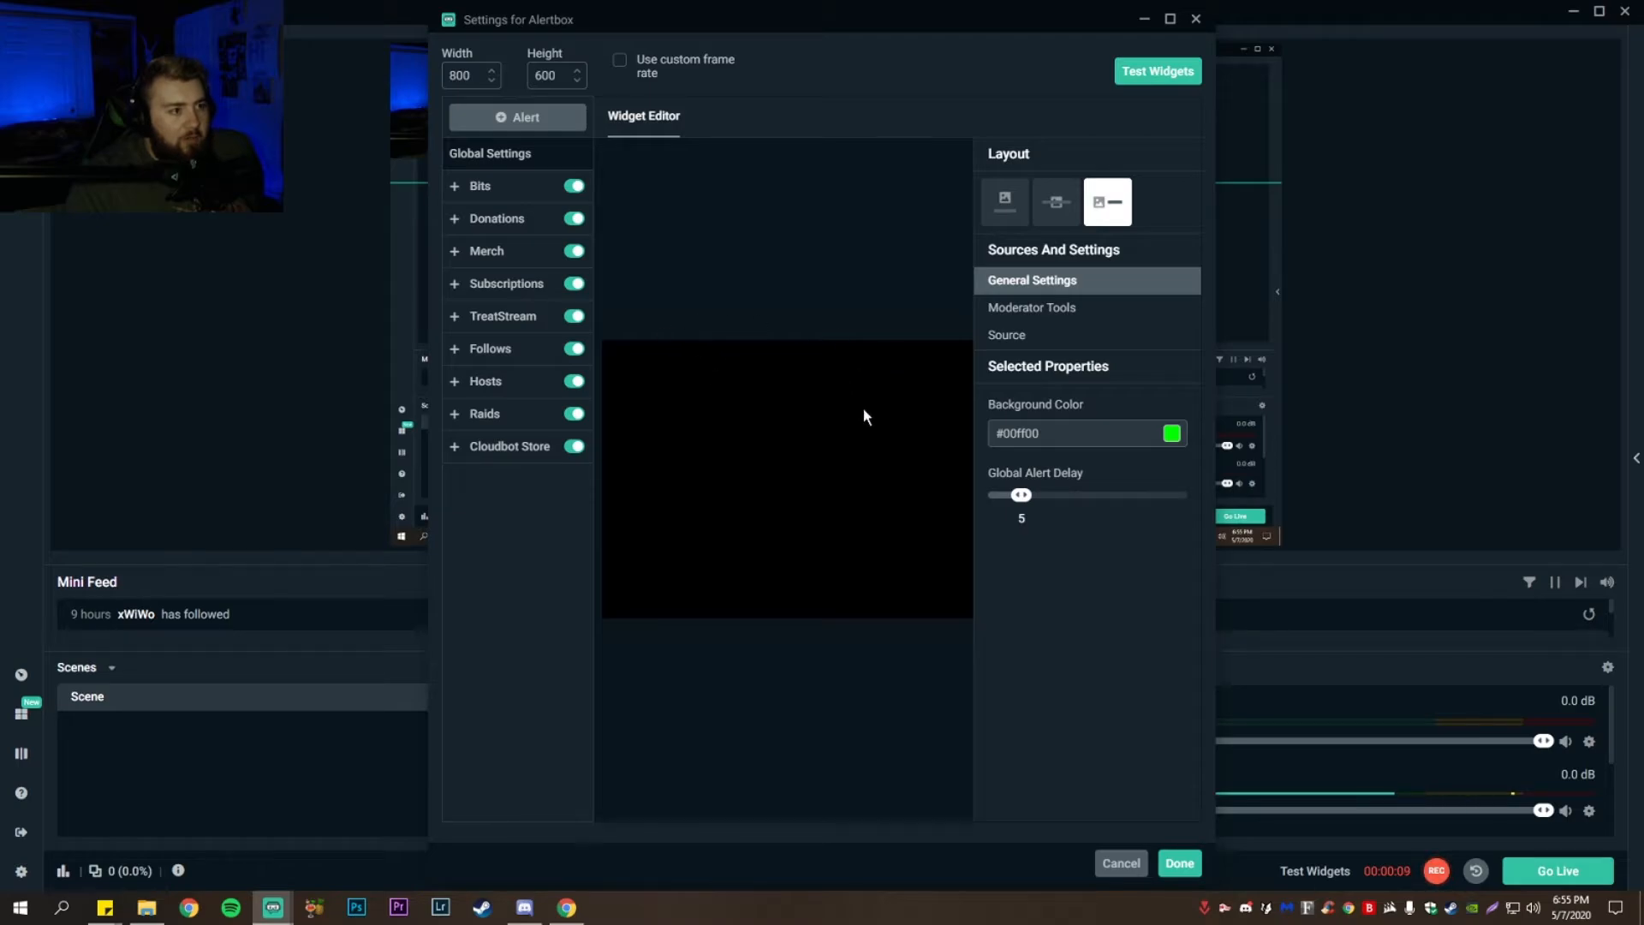
Set the alert layout to text overlaid on the image and expand the Bits alert variations
click(1056, 202)
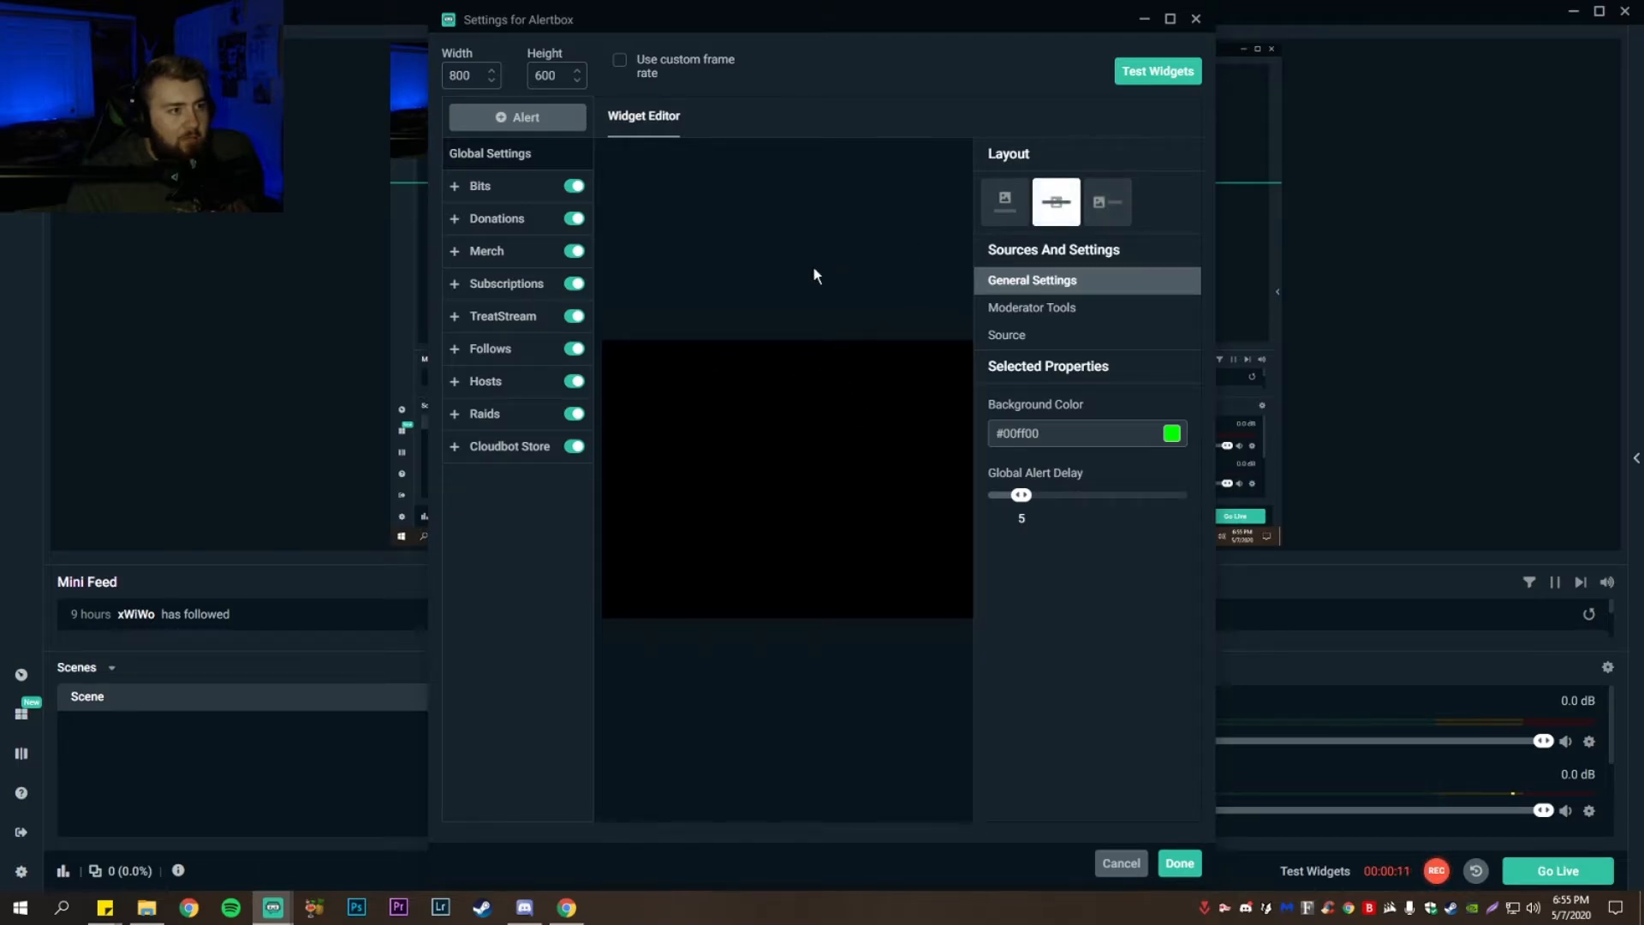
click(499, 186)
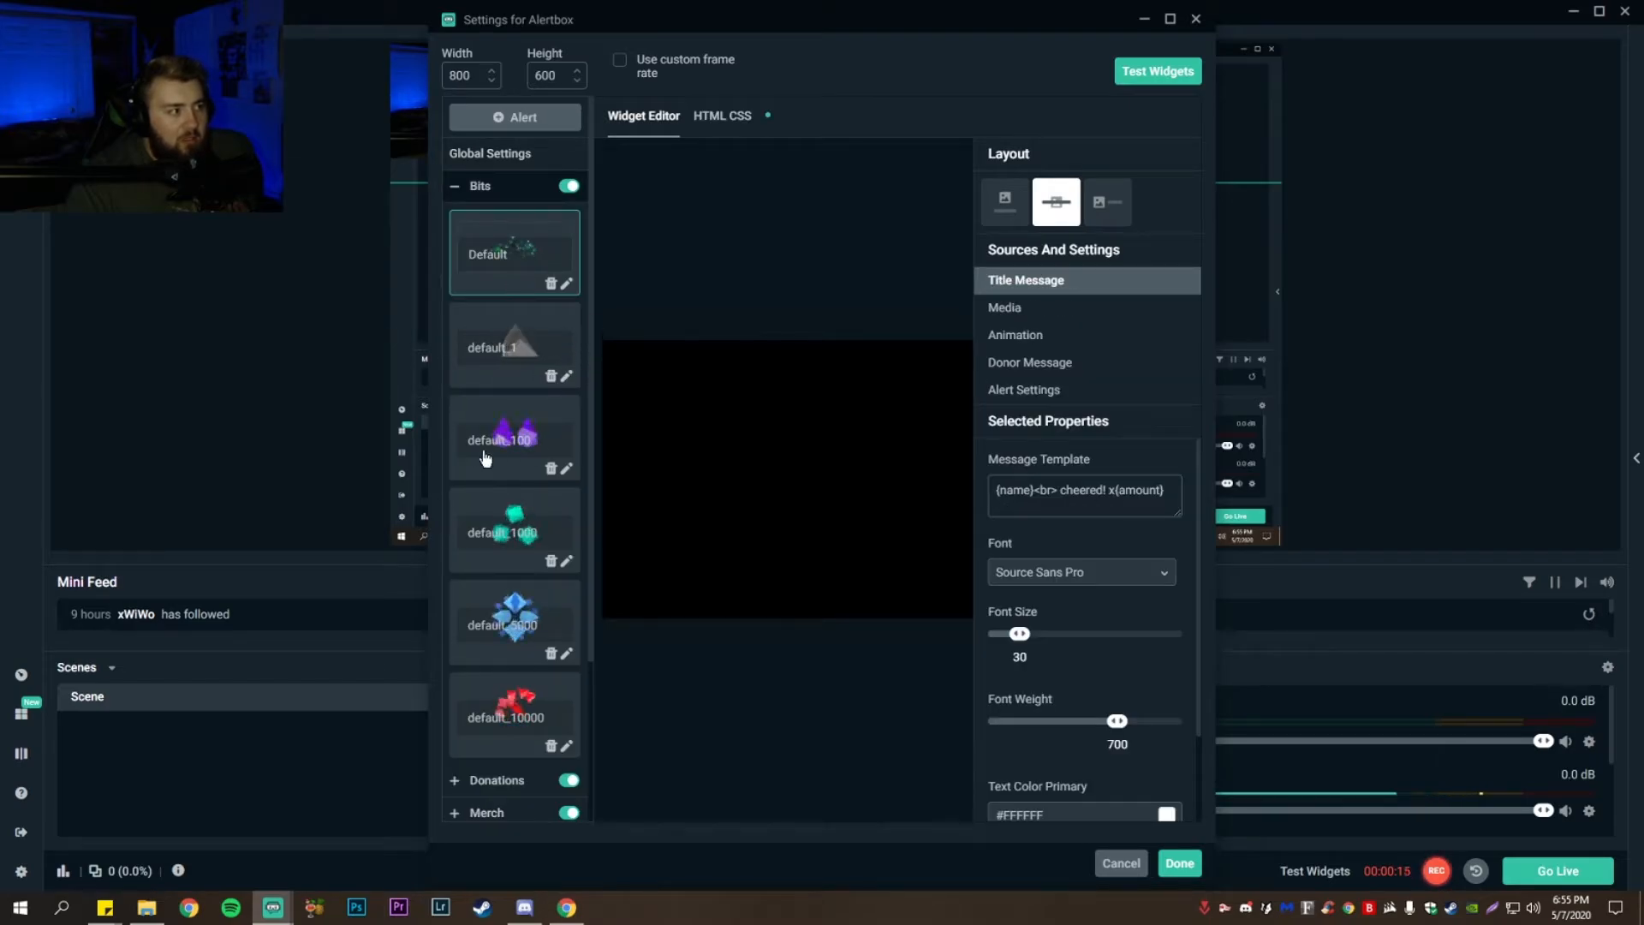
scroll(541, 407, down, 2)
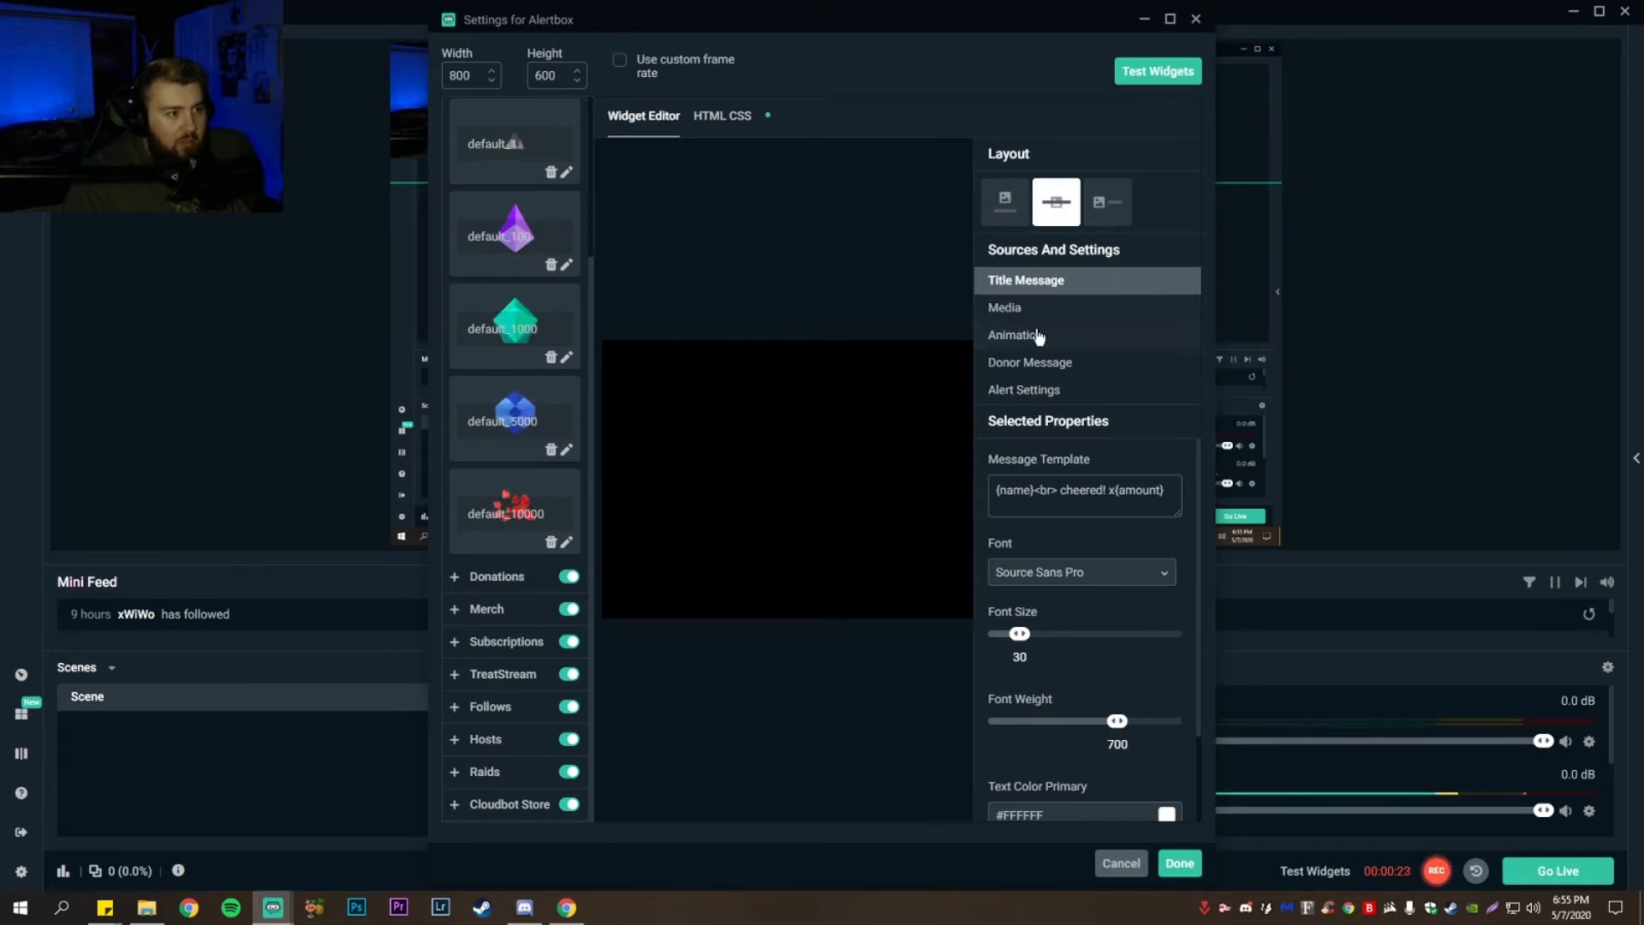
Examine the default Bits alert's media and title message settings, including its message template, font and text colors
click(1019, 307)
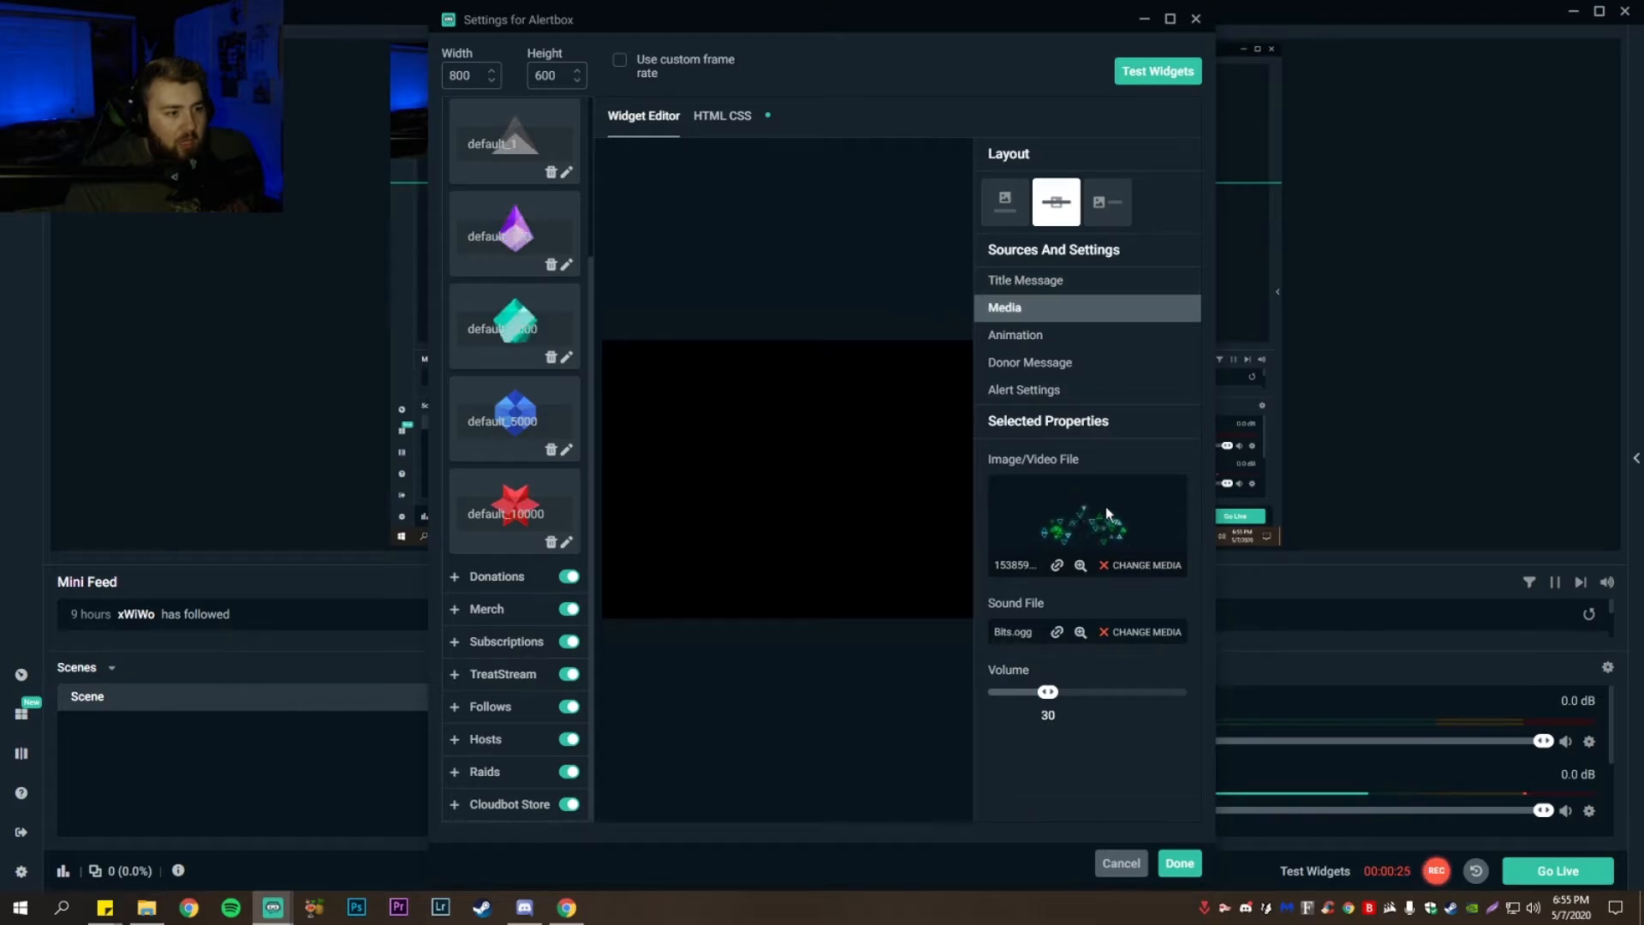
click(1029, 280)
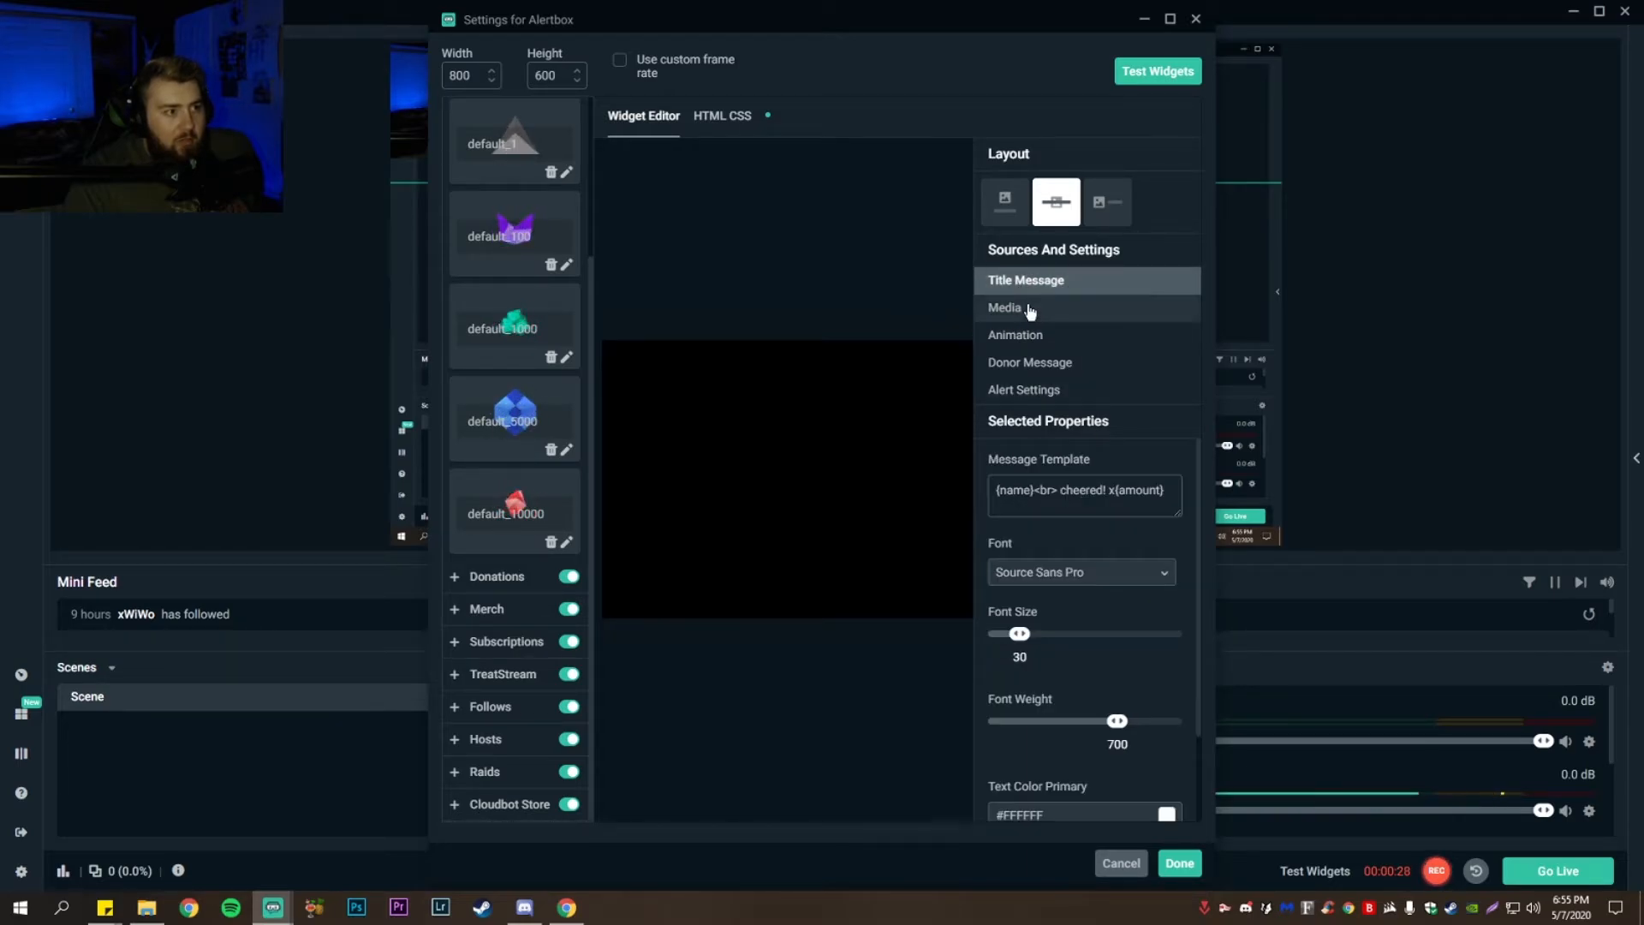
double_click(1080, 490)
click(1067, 490)
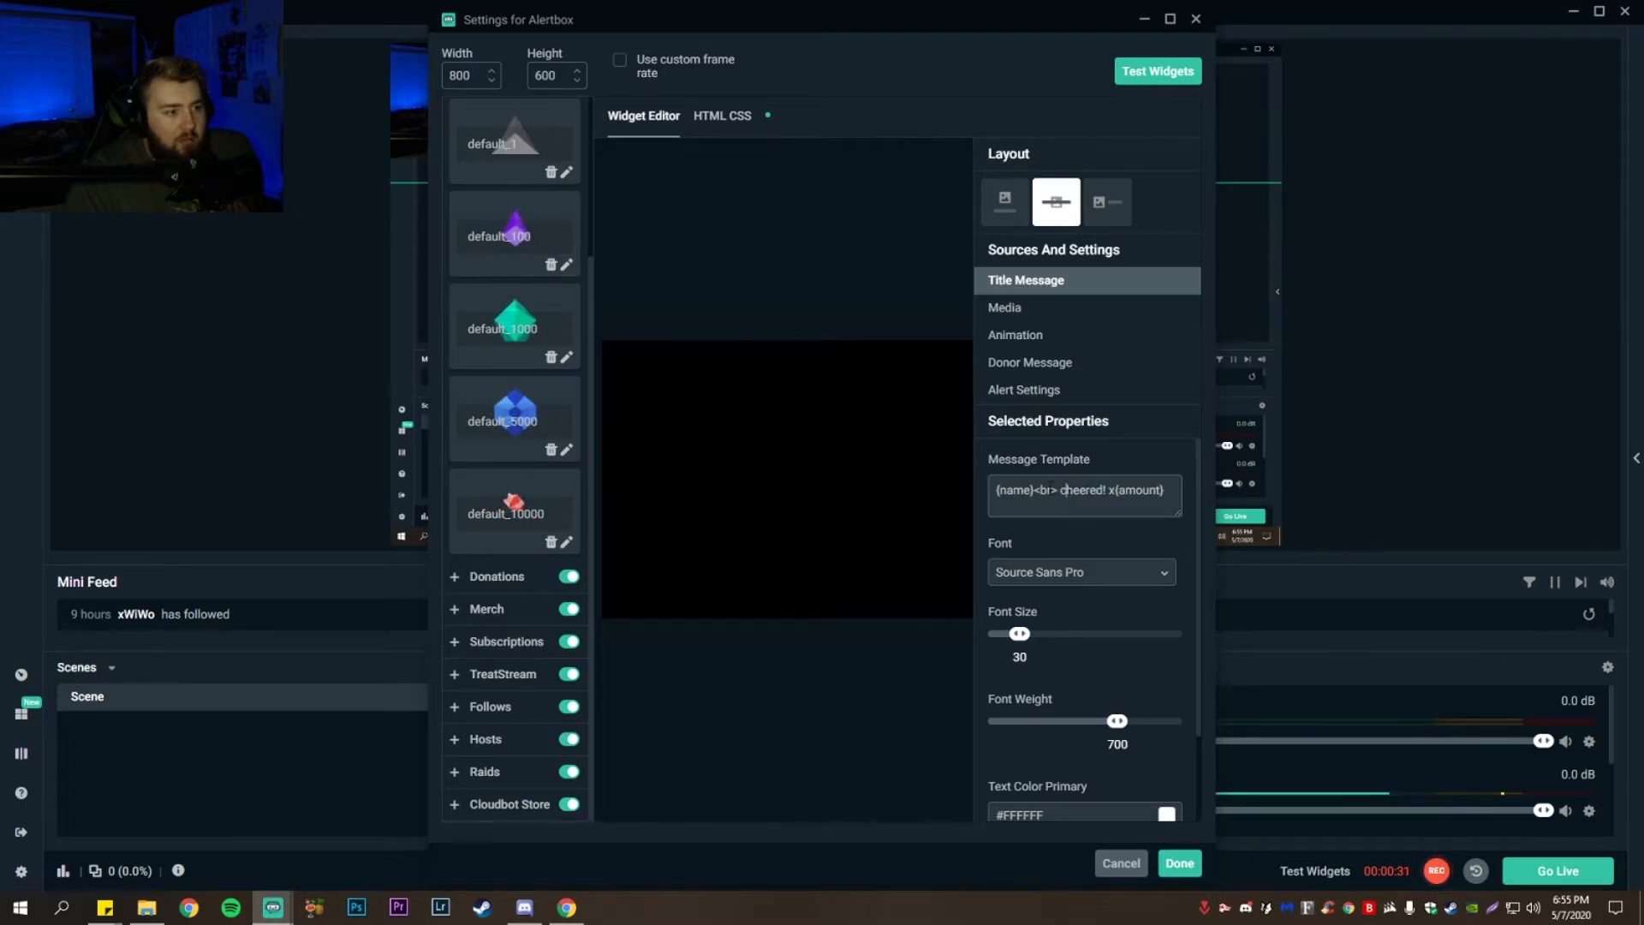
drag(1032, 490, 990, 497)
double_click(1096, 490)
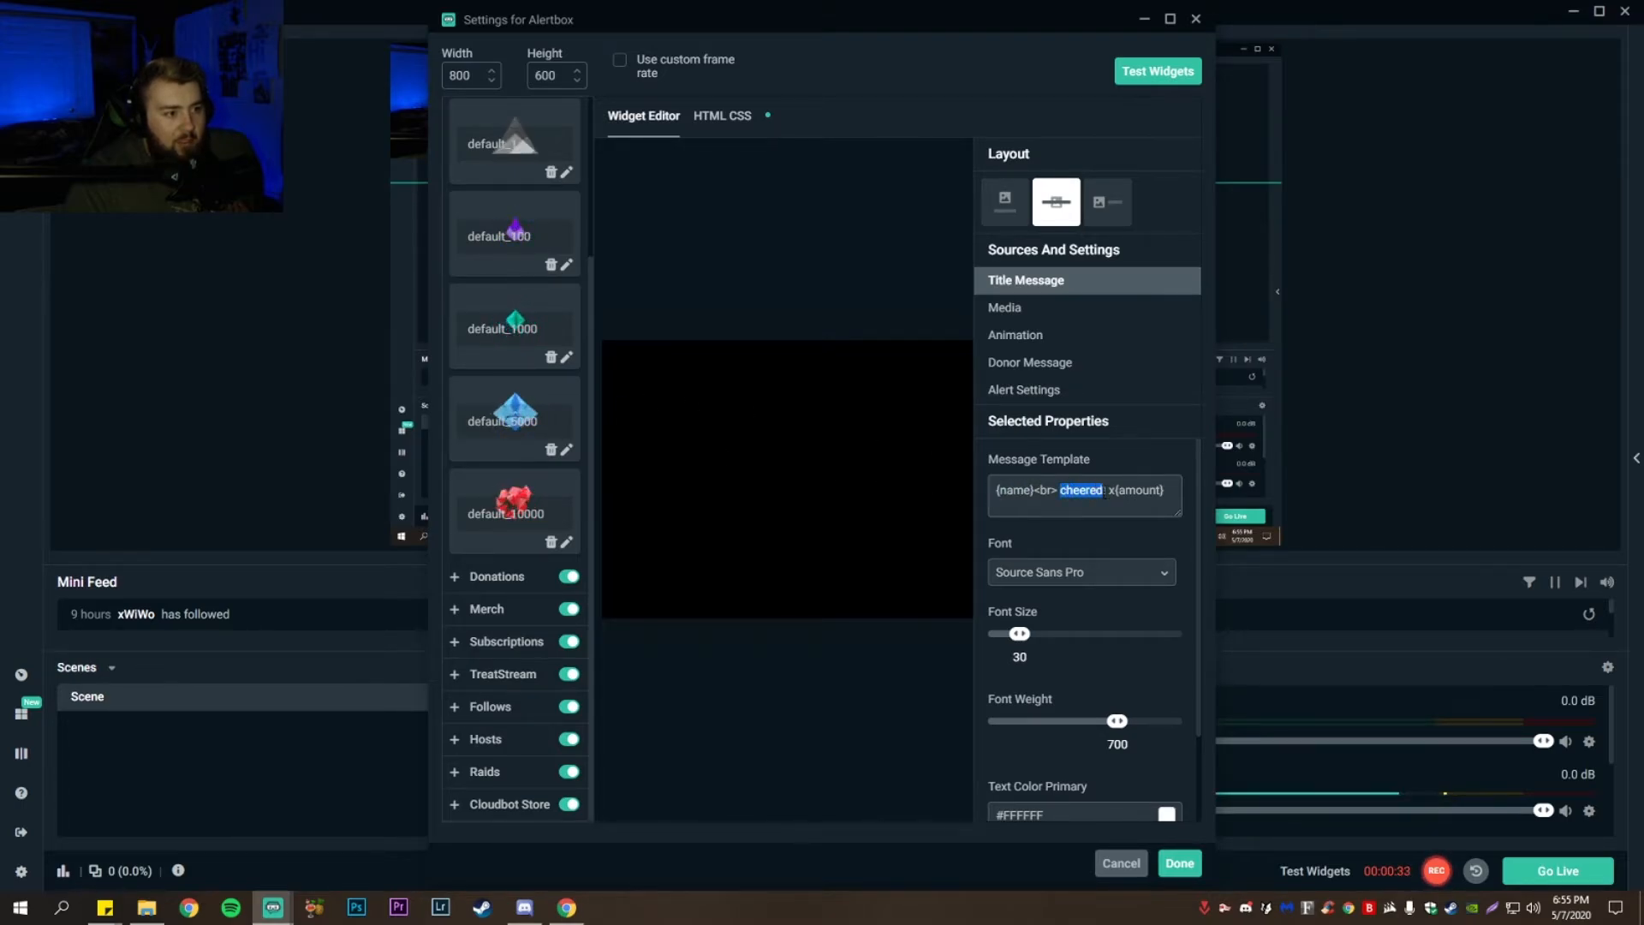
double_click(1139, 490)
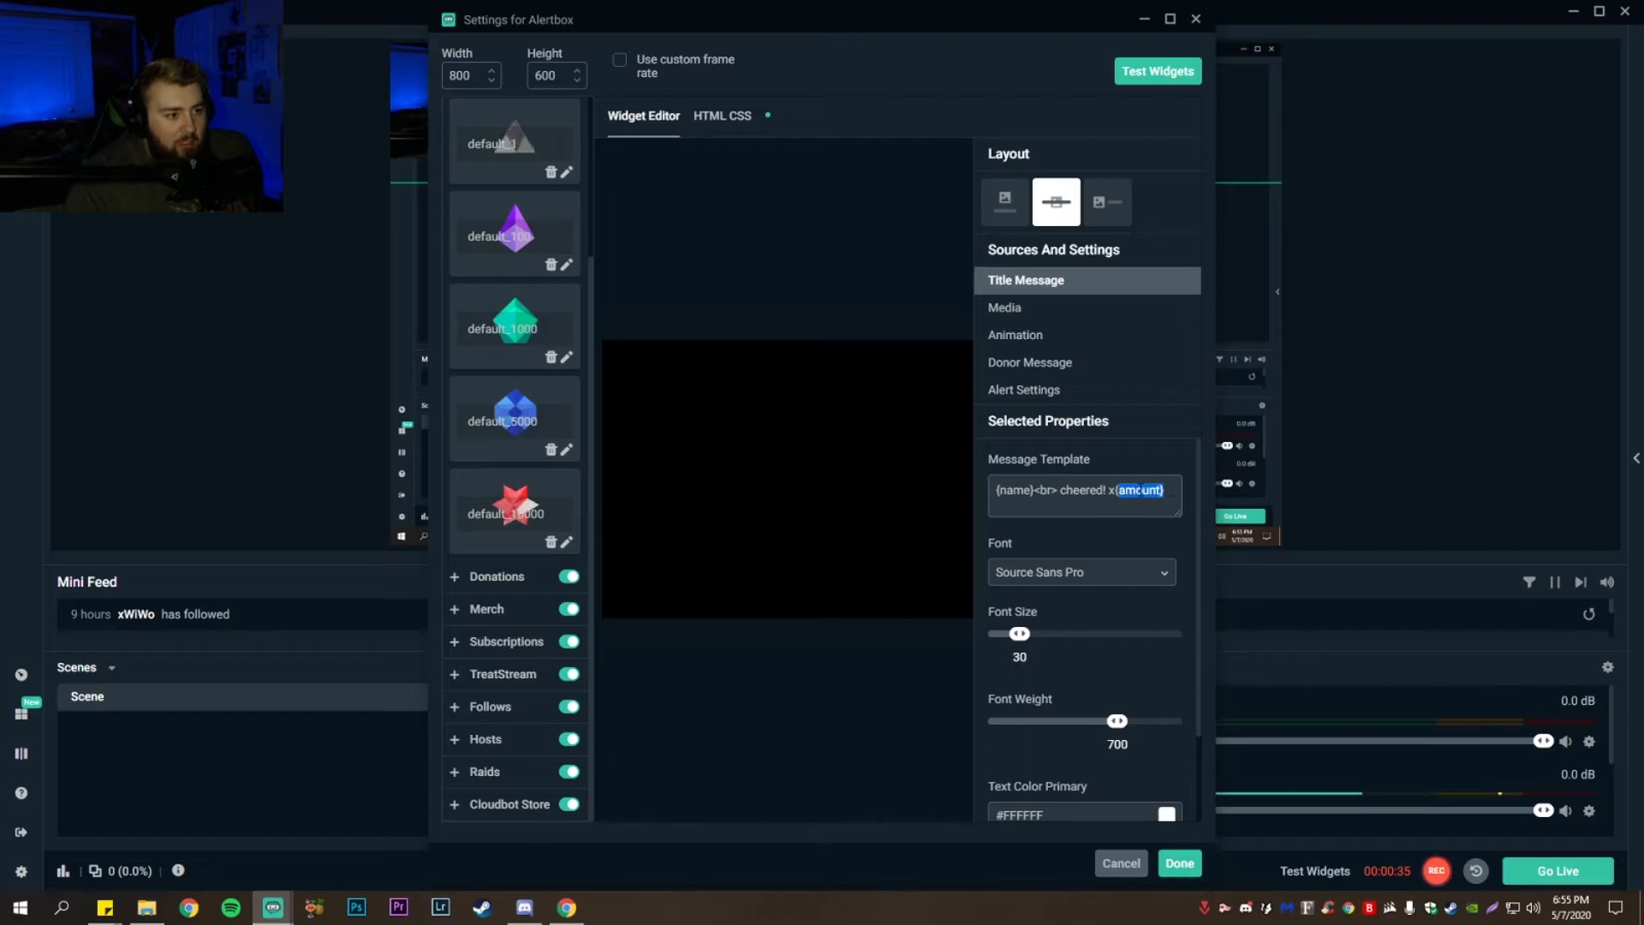
click(1135, 490)
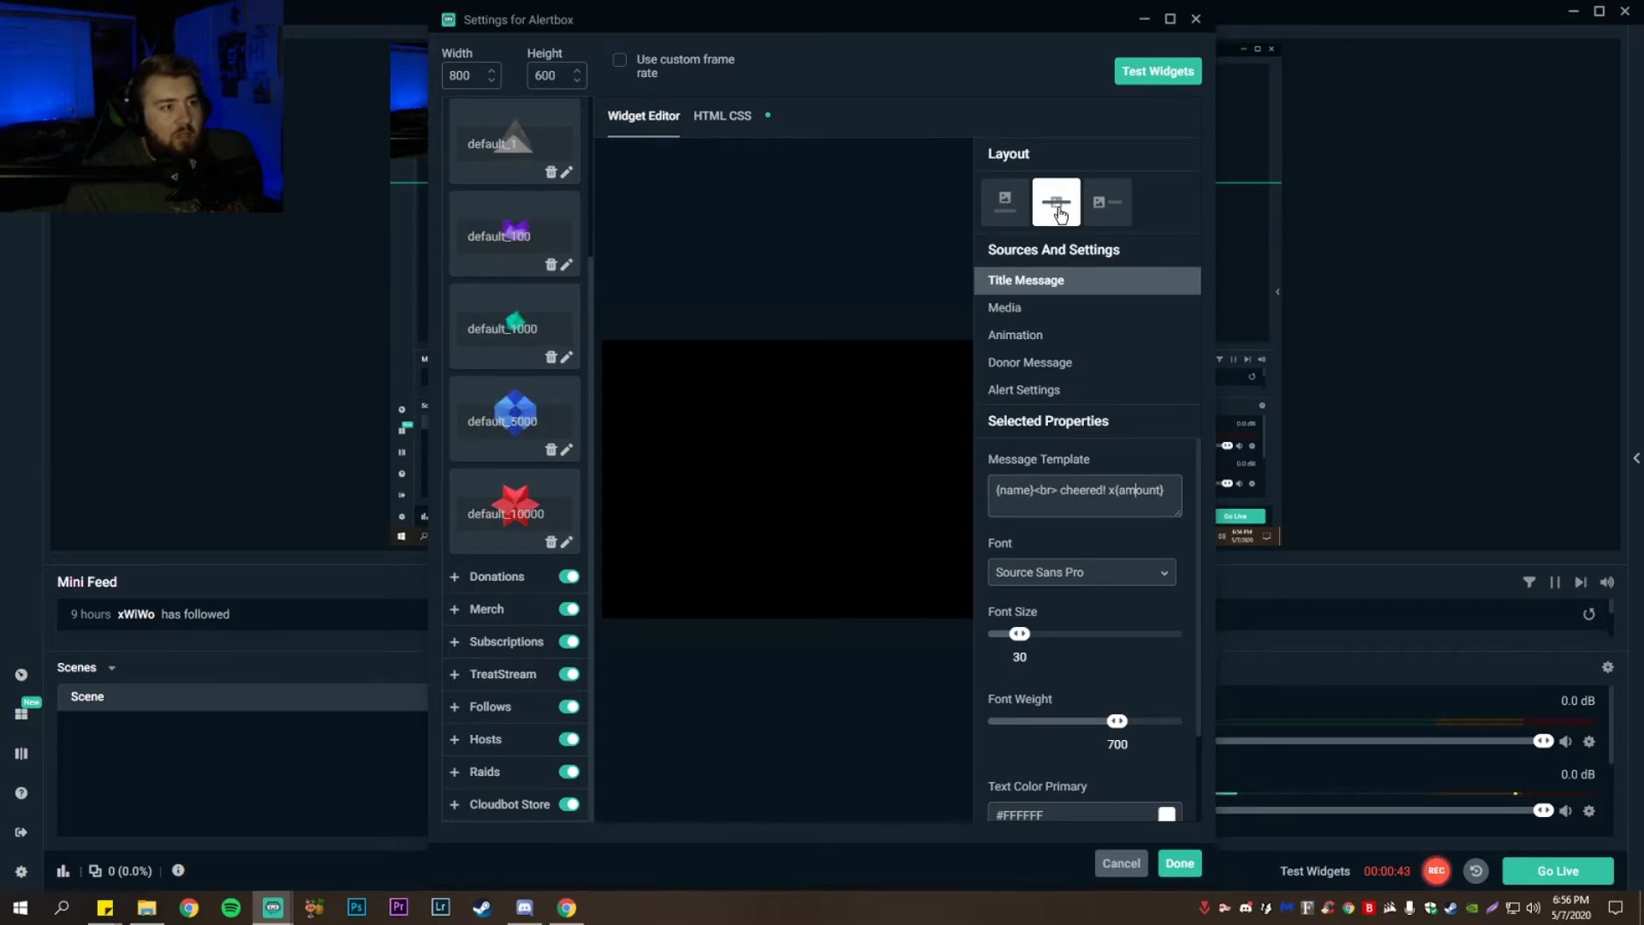
scroll(1062, 480, down, 2)
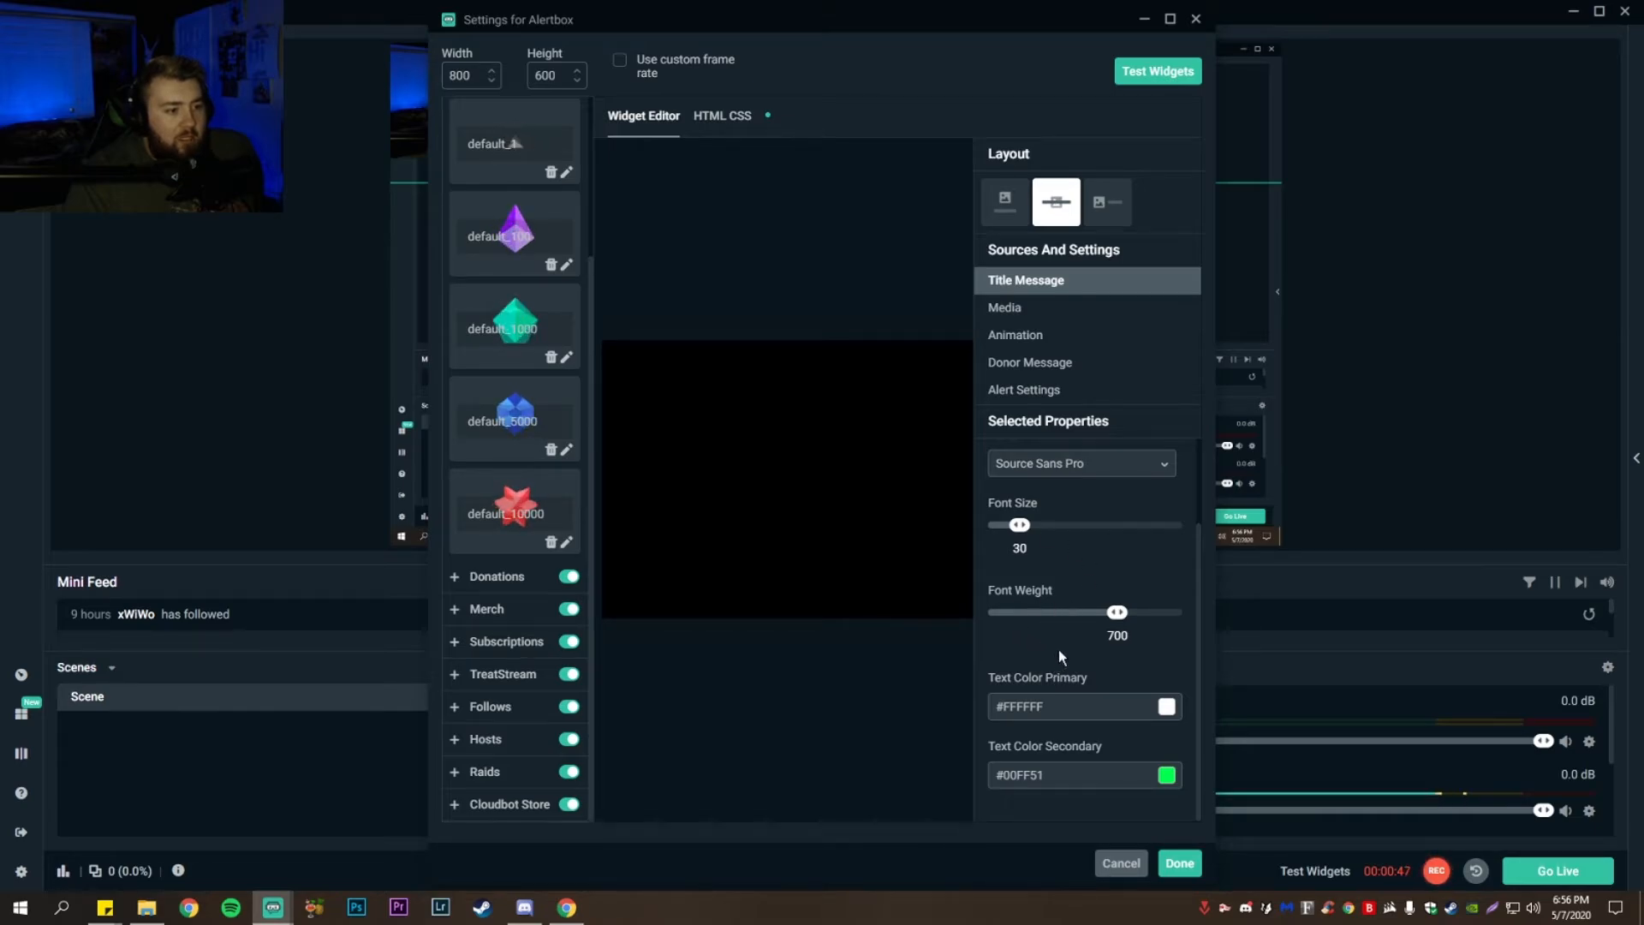
scroll(1062, 655, up, 2)
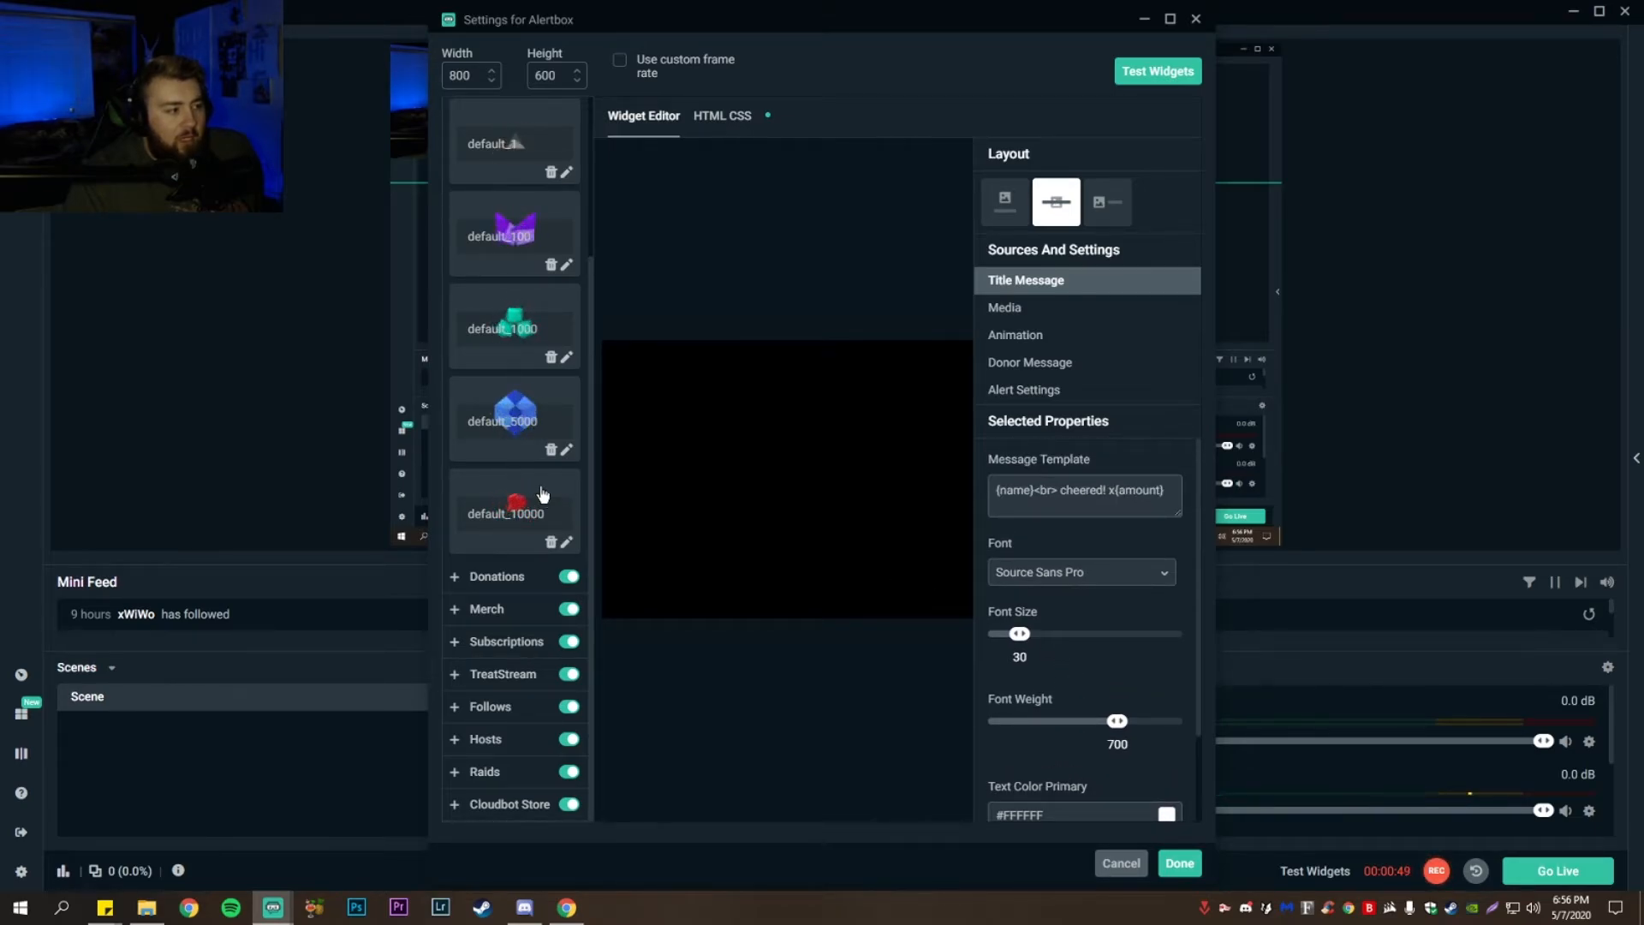
scroll(519, 511, up, 3)
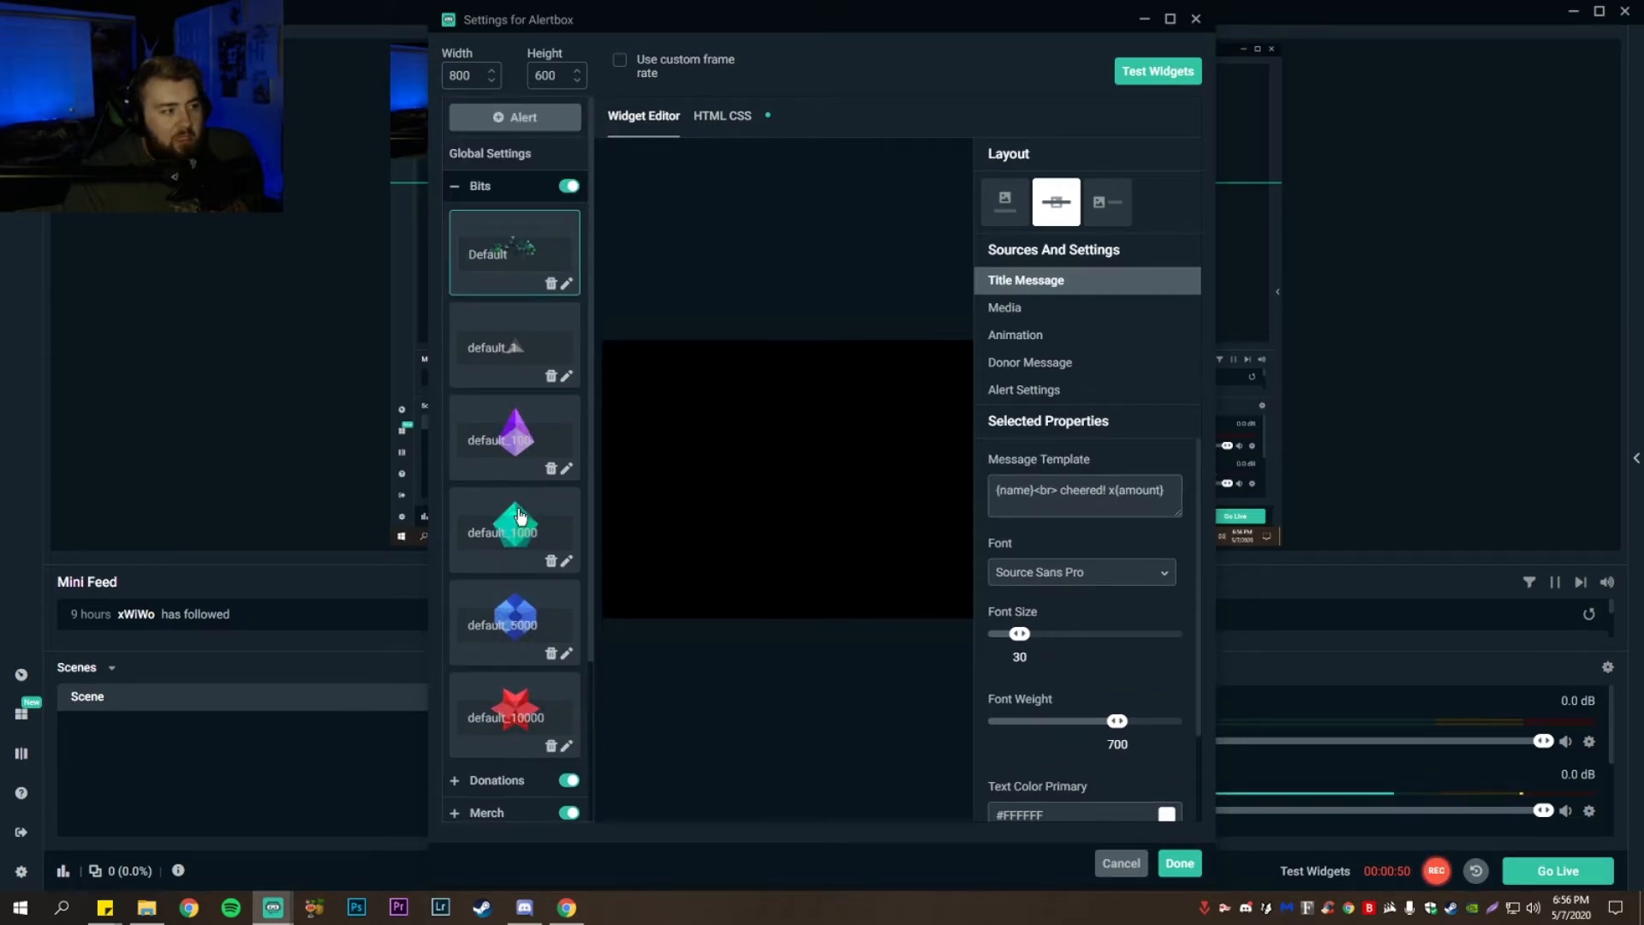
click(459, 189)
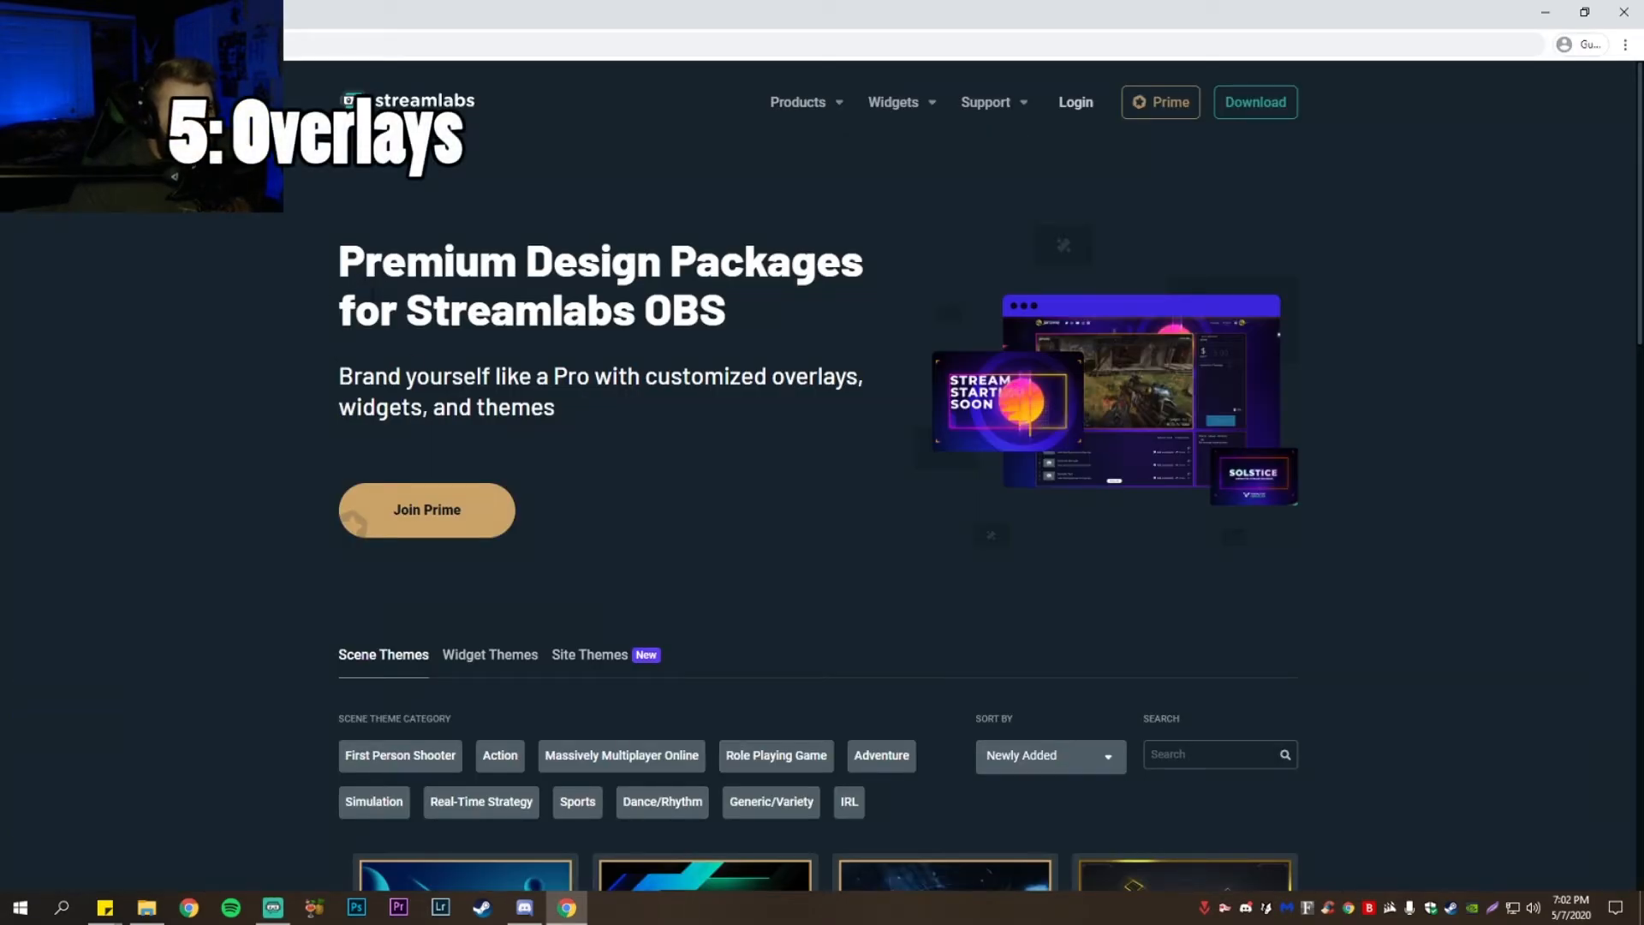
Switch to the Streamlabs theme library in Chrome, browse the scene themes and examine the Cardstone by OWN3D.TV overlay page
drag(359, 252, 794, 322)
click(667, 309)
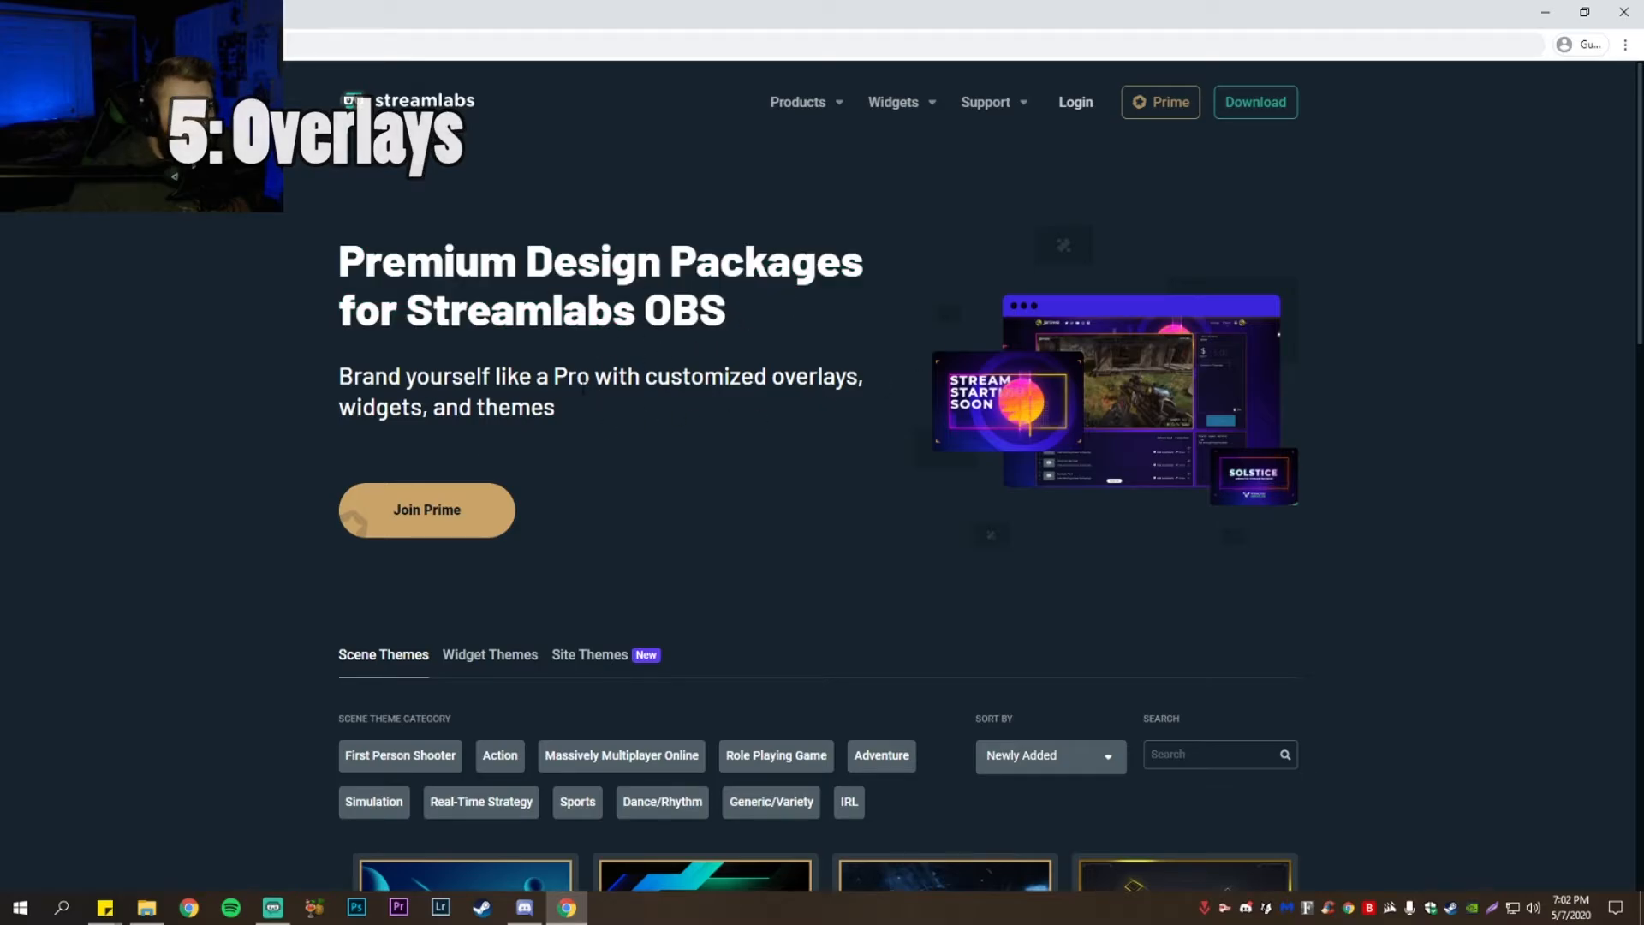
scroll(571, 399, down, 4)
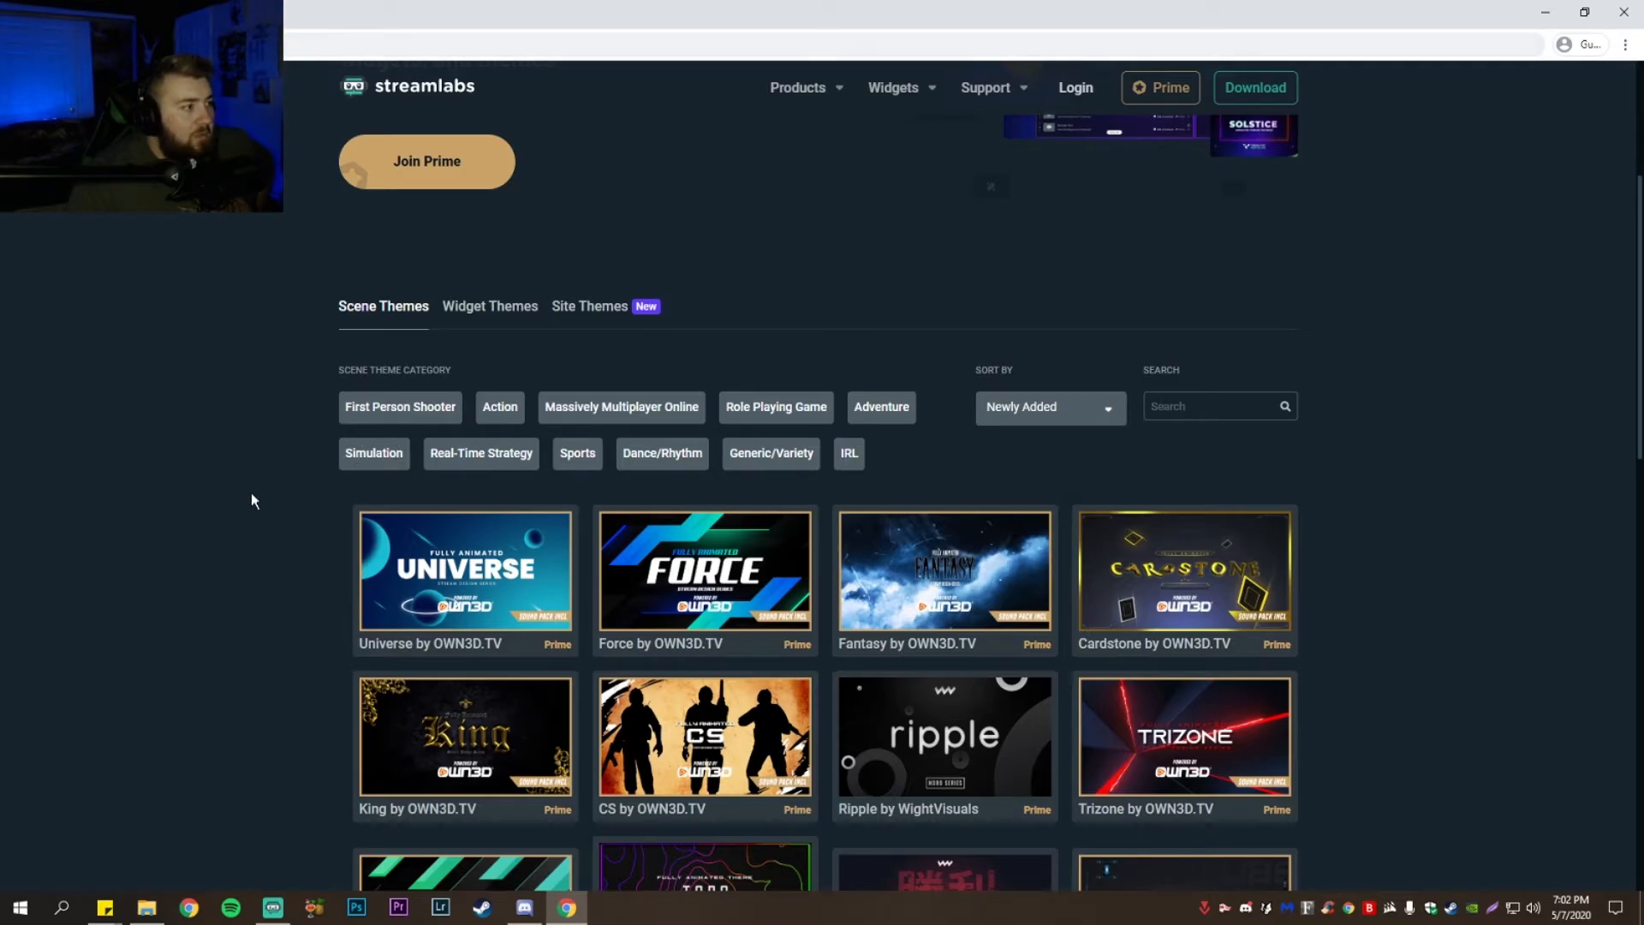
scroll(476, 410, up, 4)
scroll(574, 413, down, 6)
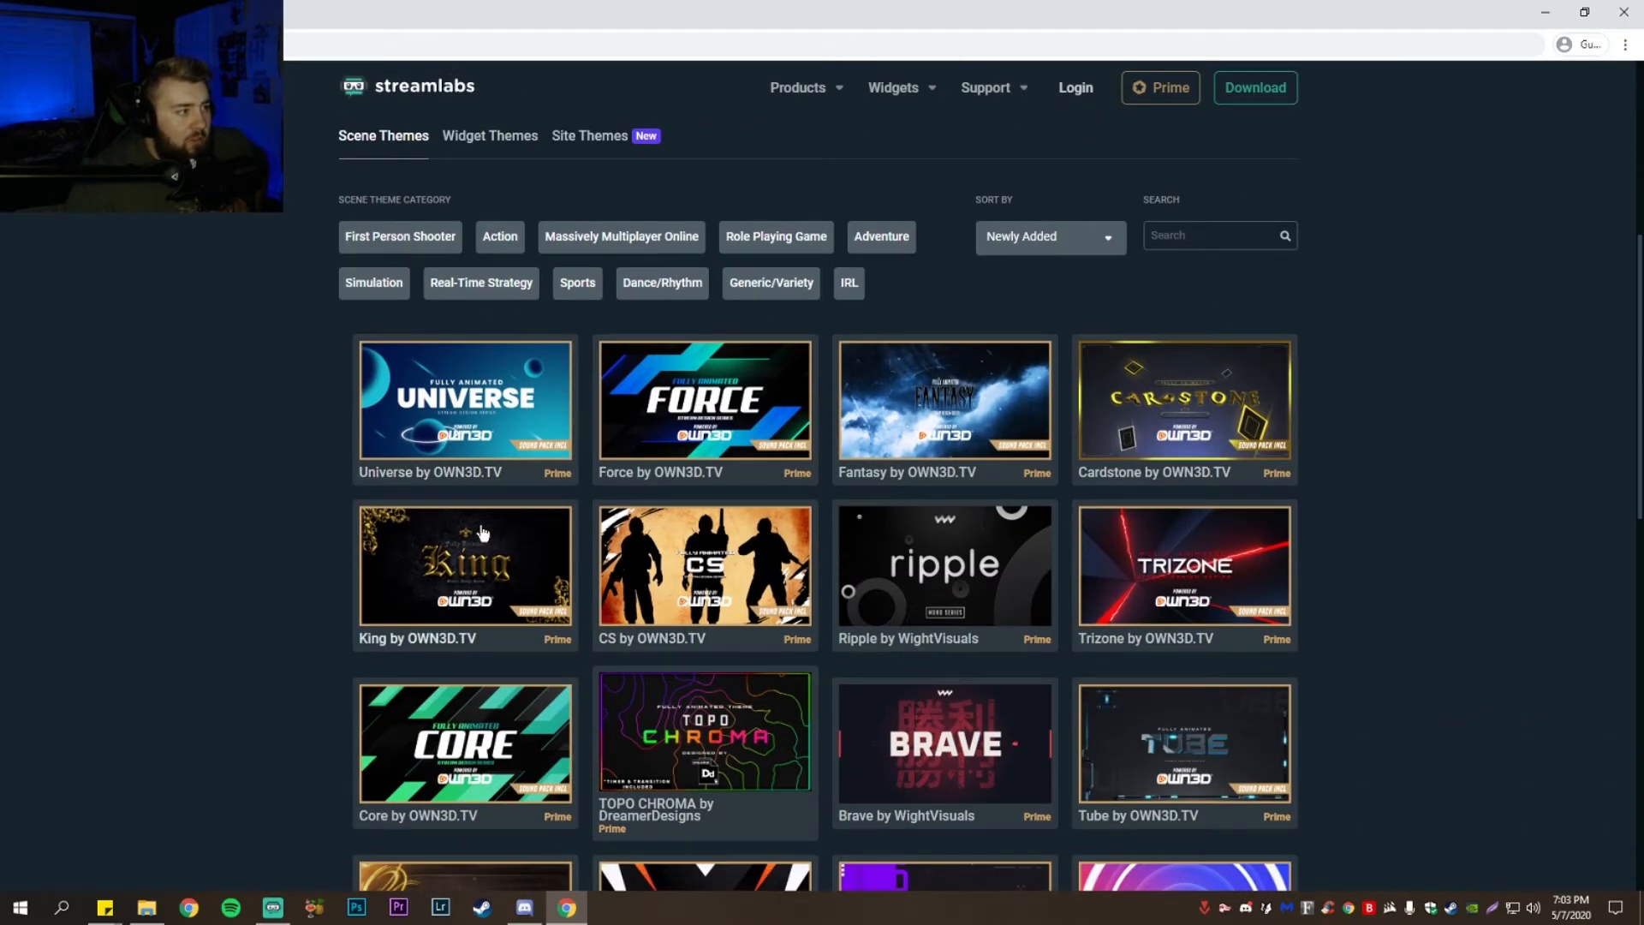
click(1156, 410)
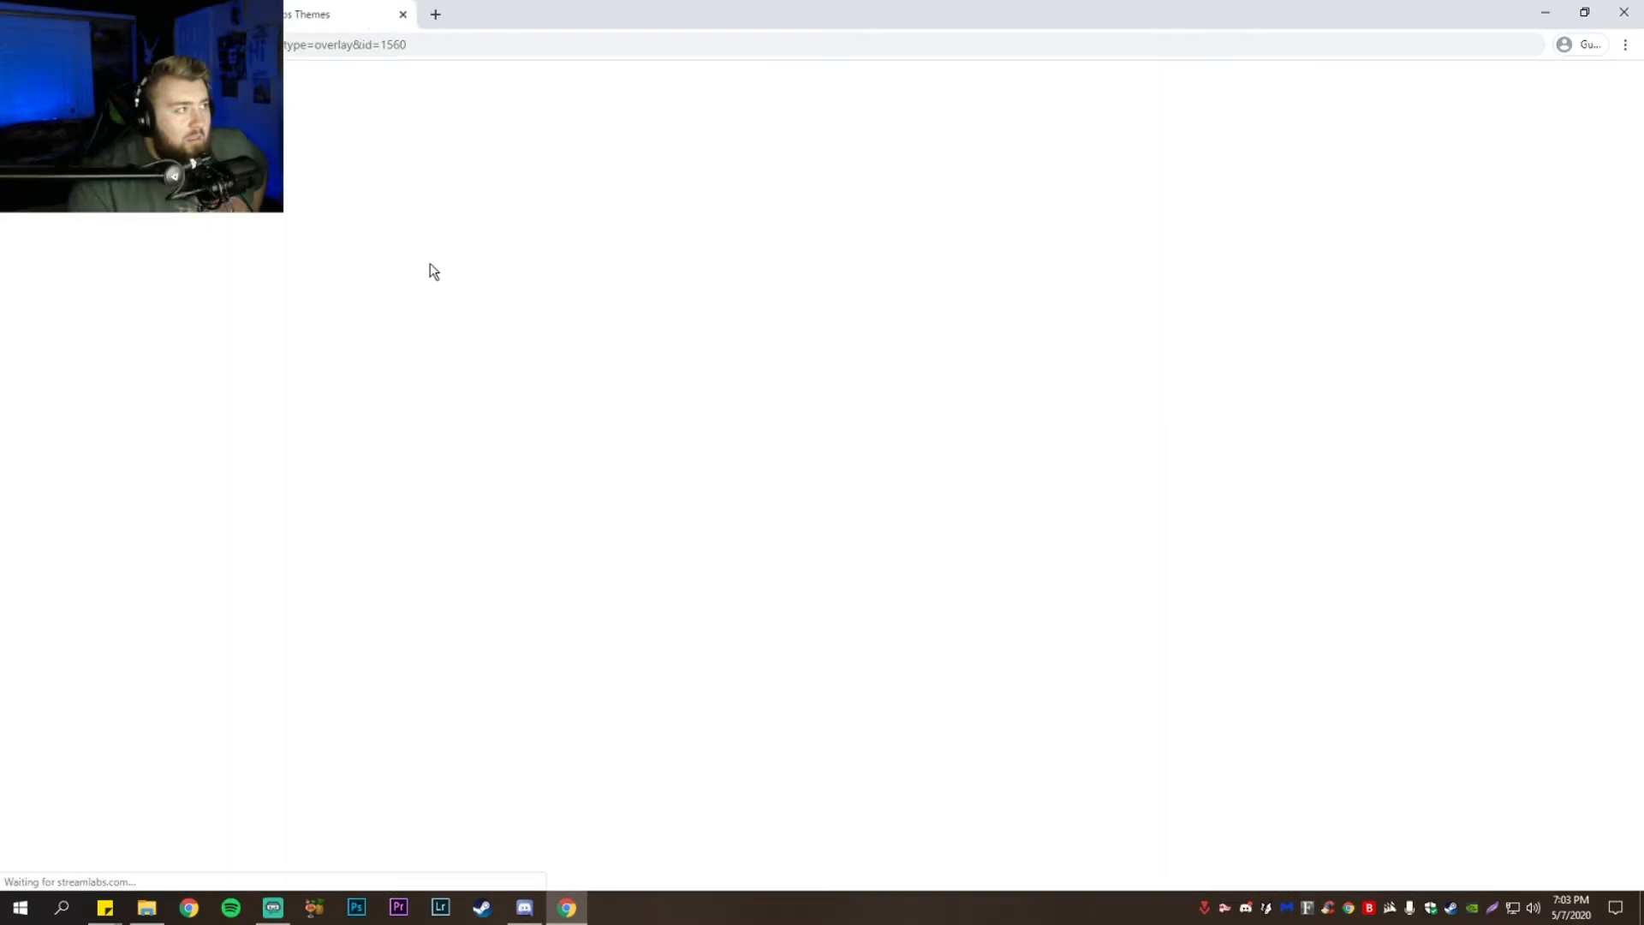
scroll(578, 444, down, 3)
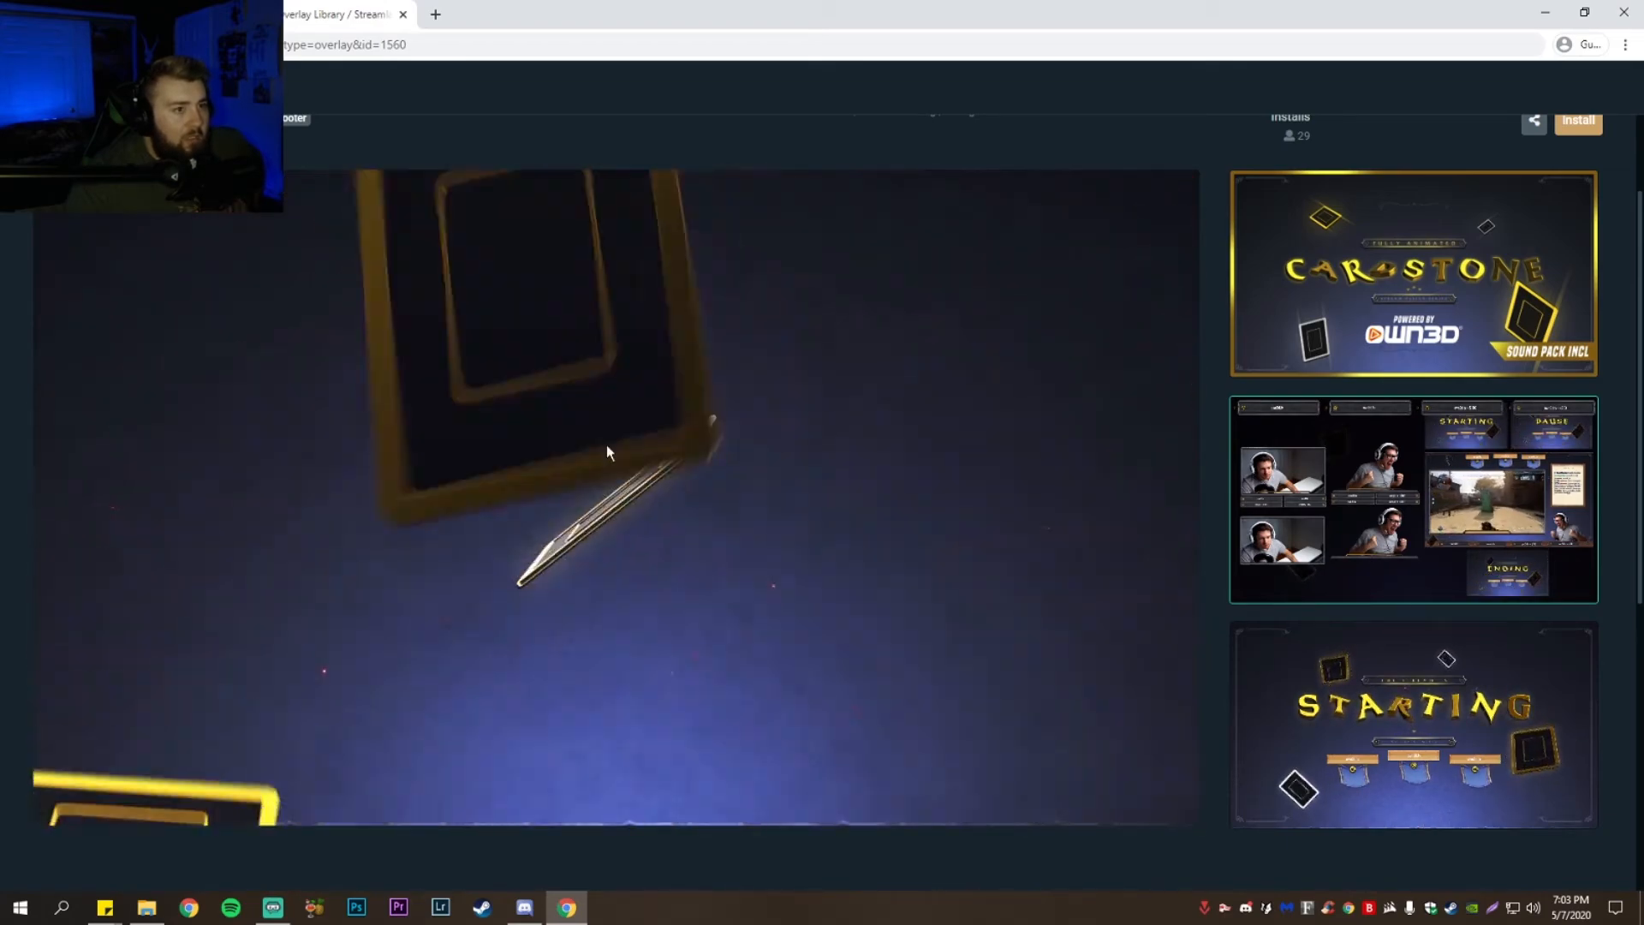
scroll(840, 480, up, 3)
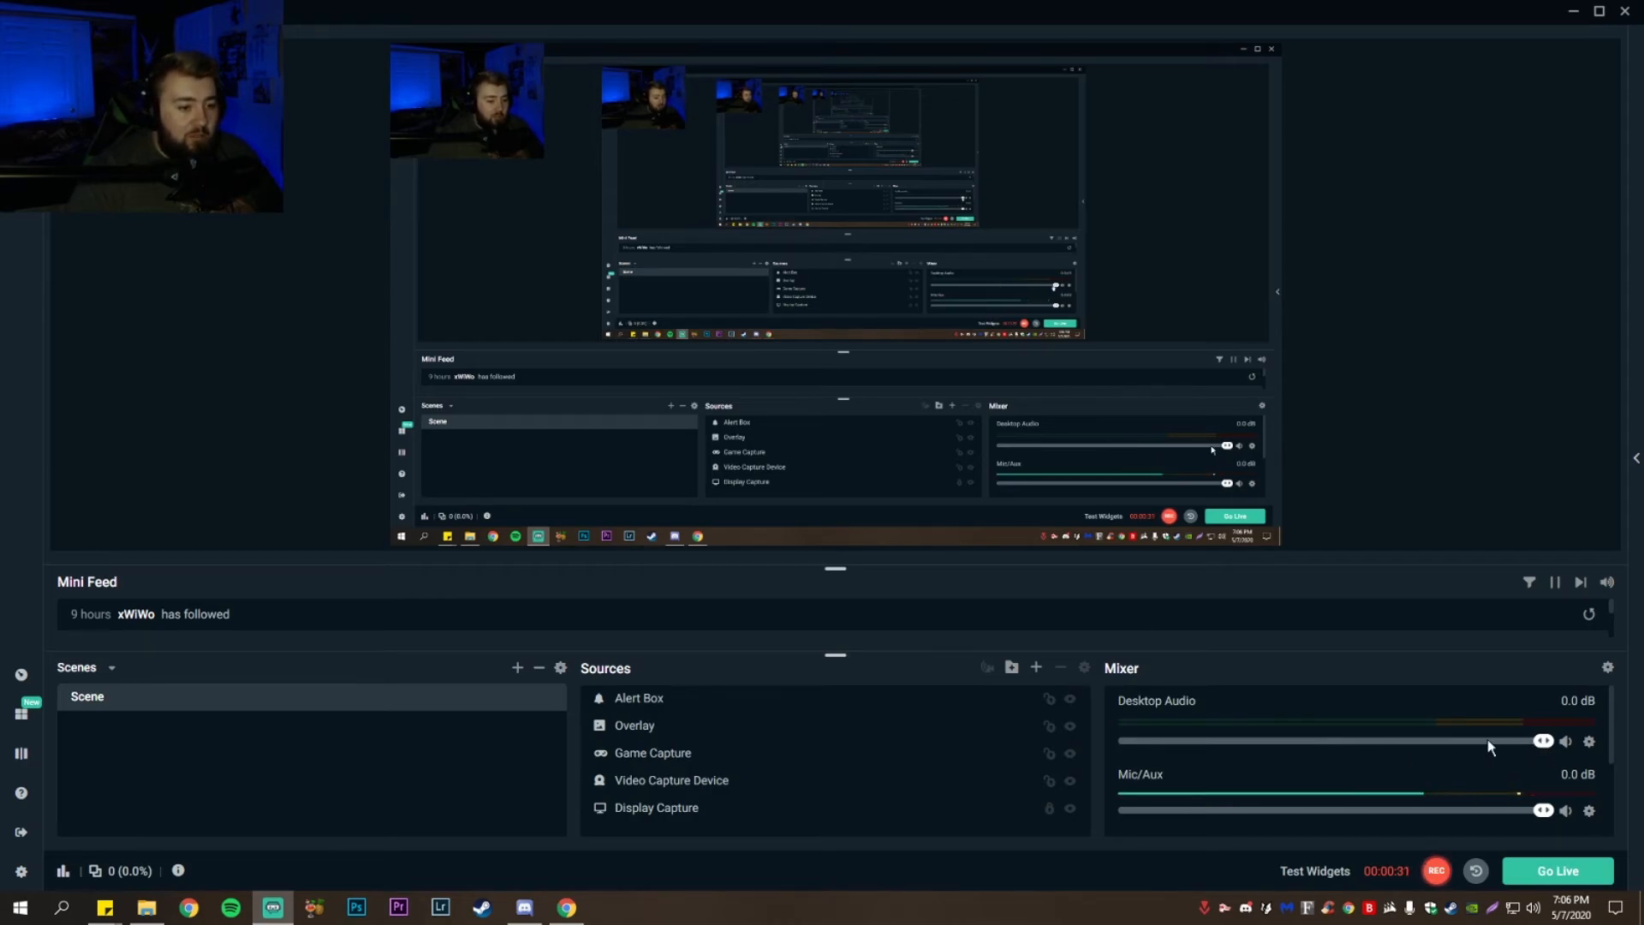
Back in Streamlabs OBS, lower the Desktop Audio volume in the mixer to -8.6 dB
drag(1543, 741, 1446, 742)
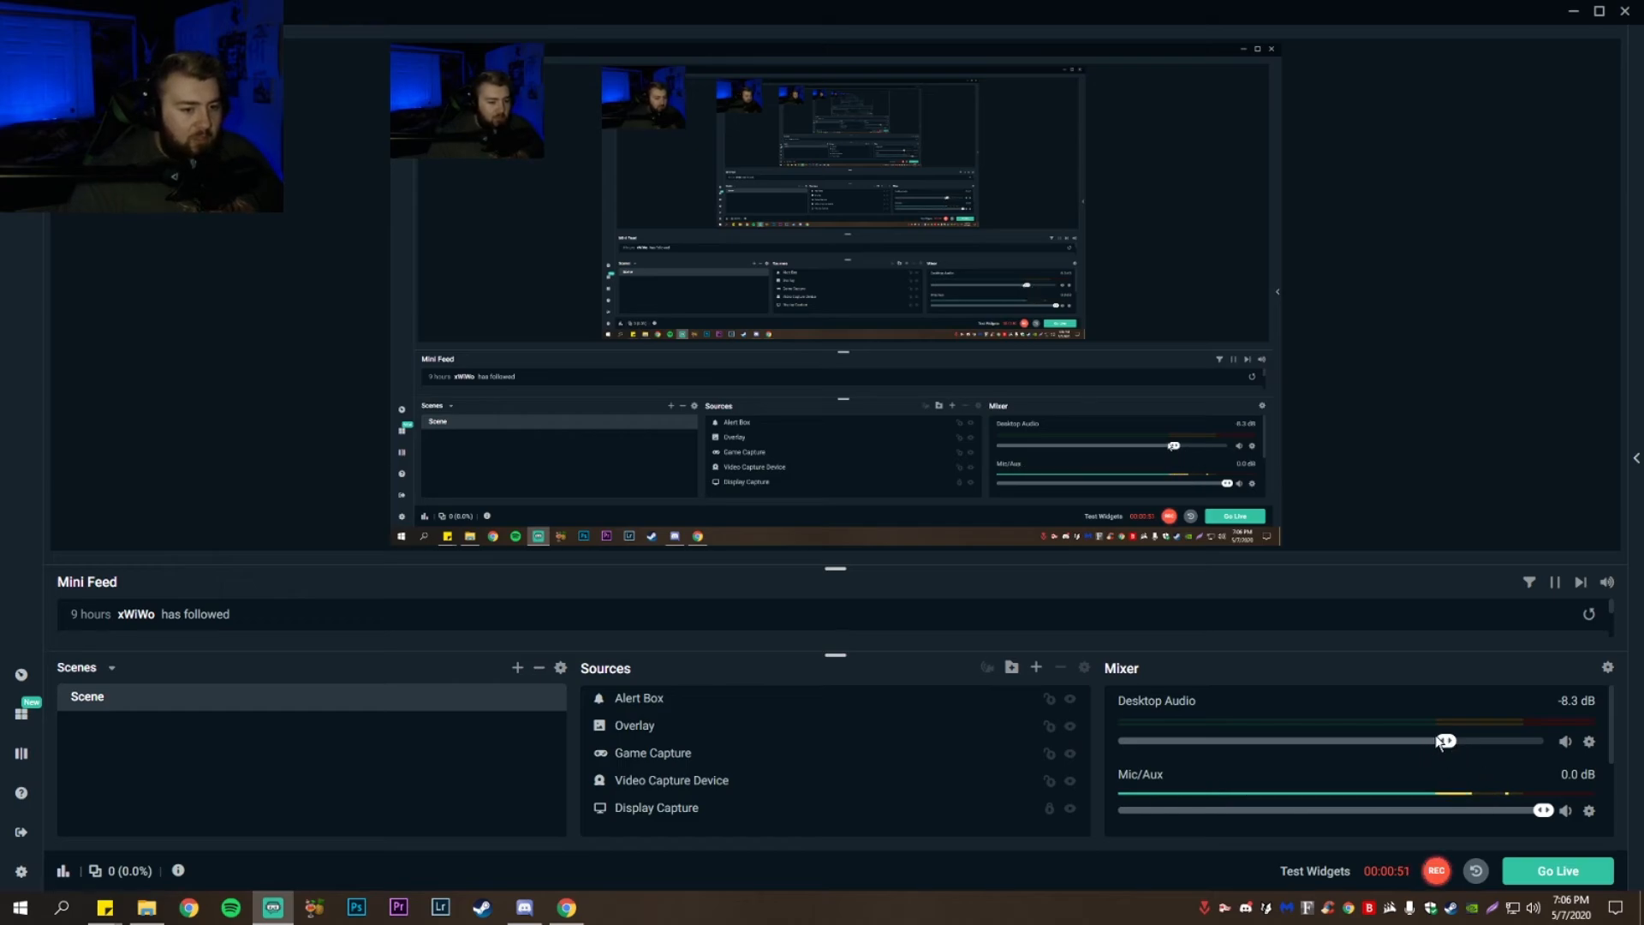
drag(1445, 741, 1443, 743)
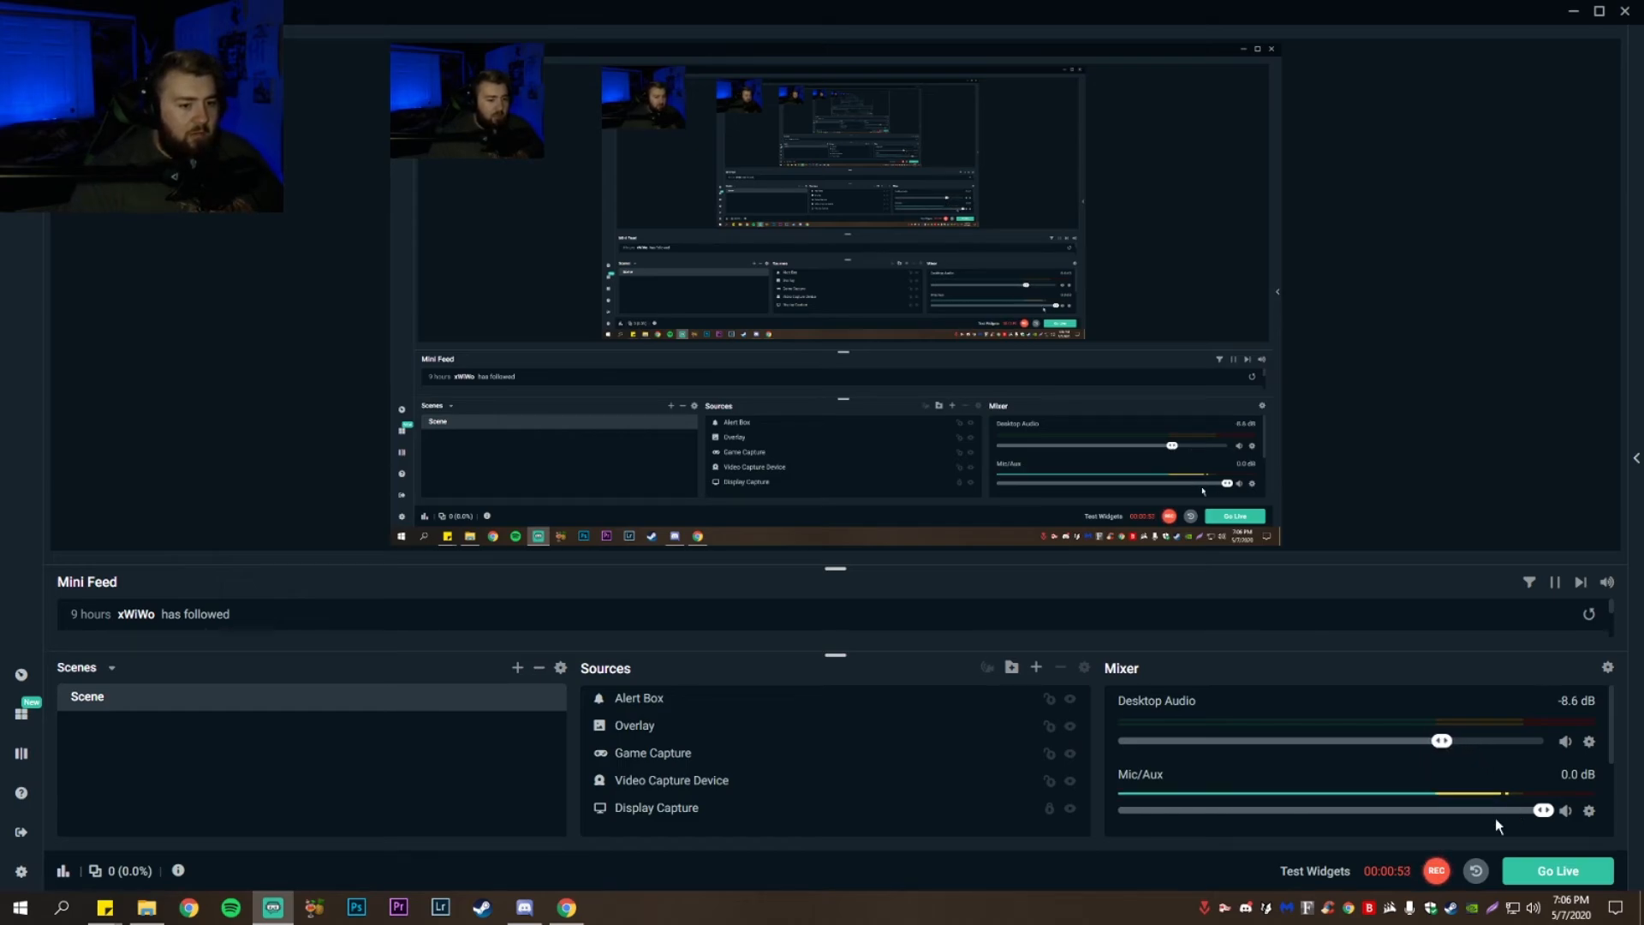